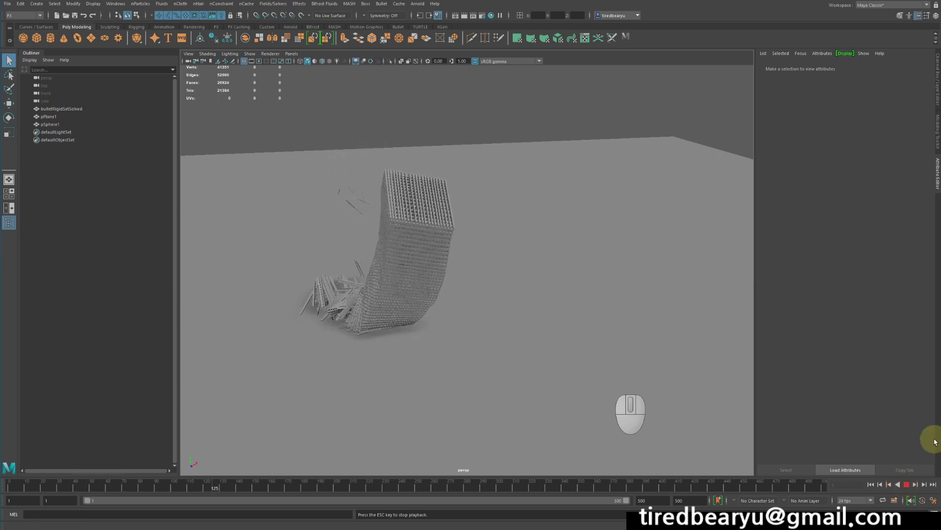
Stop the running simulation playback and open the scene bullet_test.mb from the Downloads folder
{"action": "left_click", "coordinate": [907, 485]}
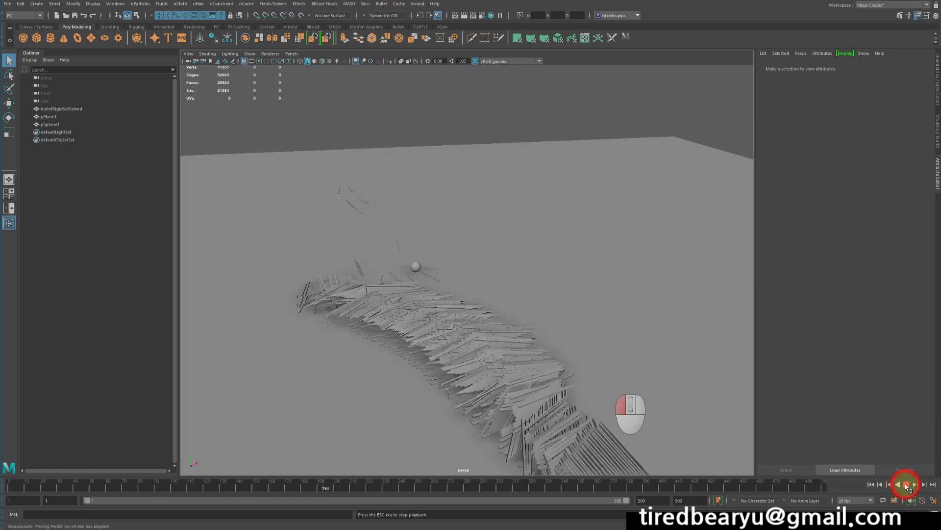
{"action": "left_click", "coordinate": [65, 15]}
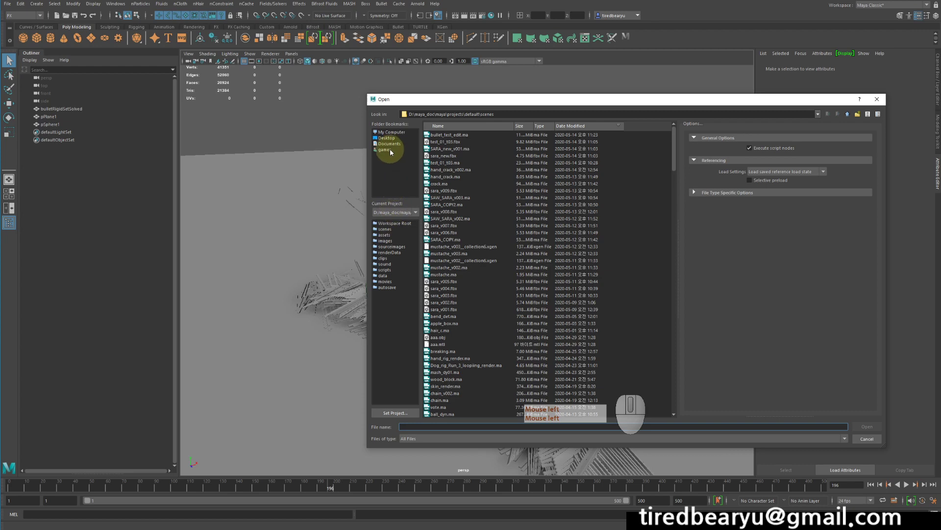
{"action": "left_click", "coordinate": [391, 151]}
{"action": "double_click", "coordinate": [455, 137]}
{"action": "left_click", "coordinate": [457, 135]}
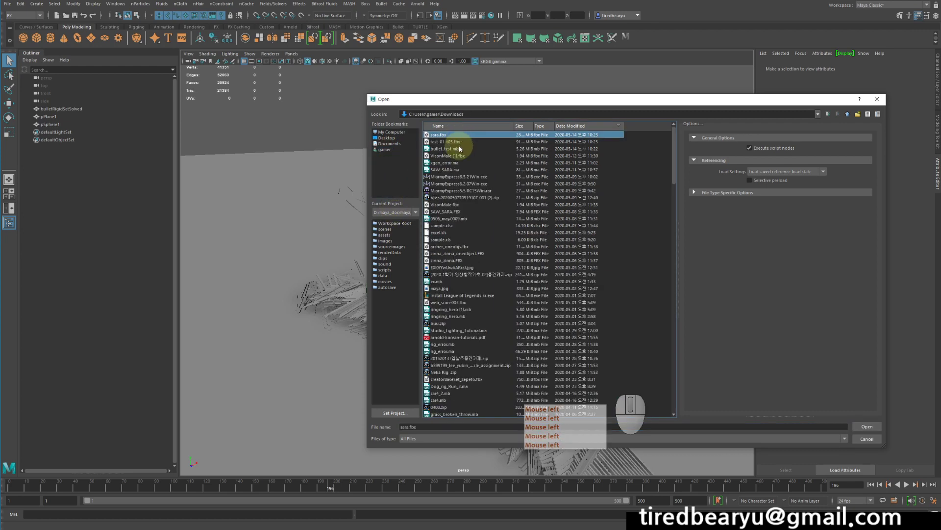
{"action": "double_click", "coordinate": [446, 148]}
{"action": "left_click", "coordinate": [496, 263]}
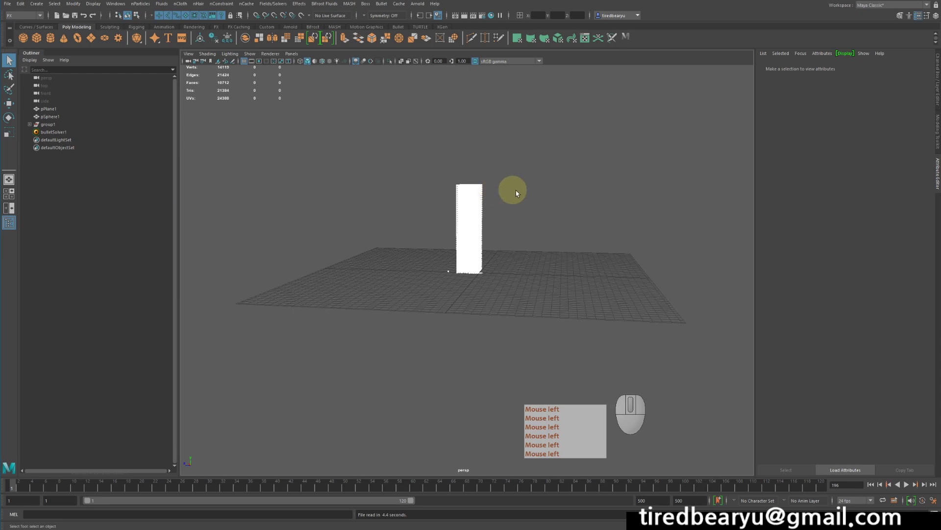
Examine the stacked beam tower from several angles and review the Bullet rigid body commands with one beam selected
{"action": "left_click_drag", "start_coordinate": [513, 189], "coordinate": [613, 221], "text": "alt"}
{"action": "right_click_drag", "start_coordinate": [613, 220], "coordinate": [635, 158], "text": "alt"}
{"action": "left_click", "coordinate": [539, 172]}
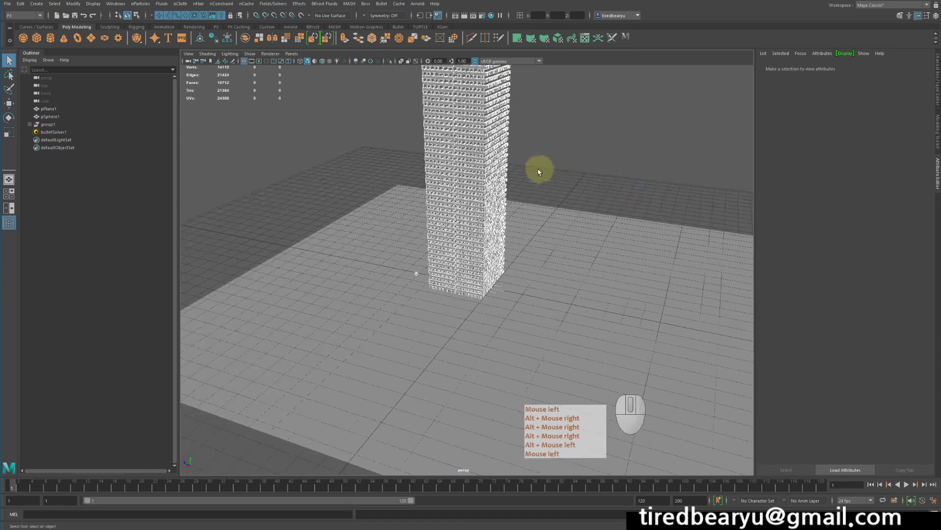
{"action": "left_click_drag", "start_coordinate": [506, 167], "coordinate": [515, 158], "text": "alt"}
{"action": "left_click", "coordinate": [612, 151]}
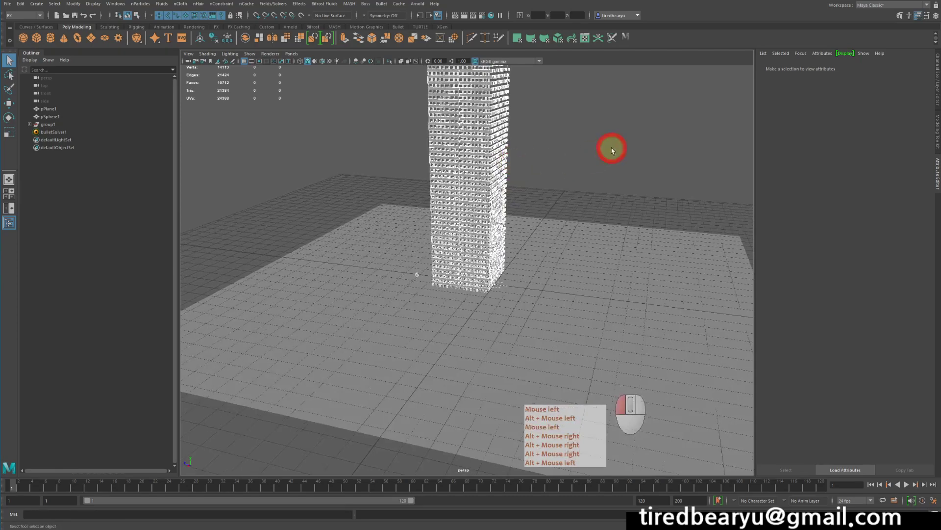
{"action": "middle_click_drag", "start_coordinate": [604, 153], "coordinate": [246, 141], "text": "alt"}
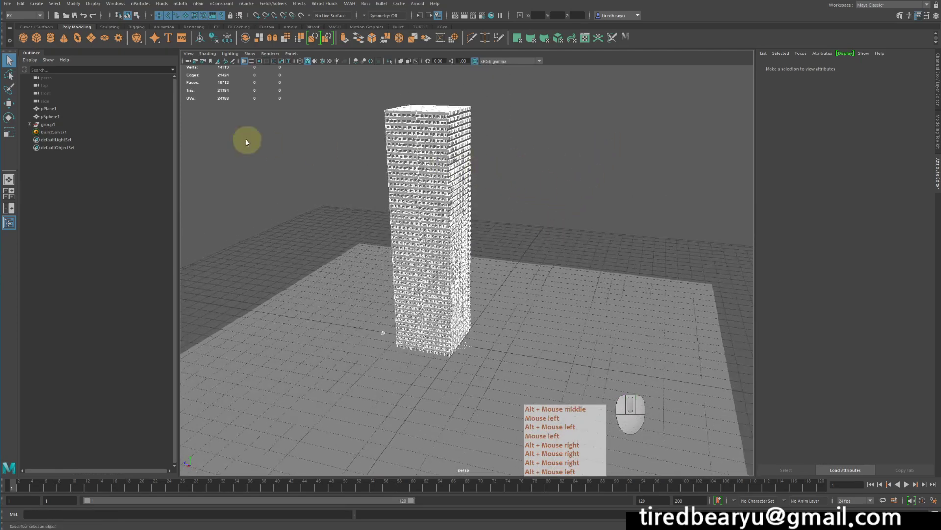
{"action": "left_click_drag", "start_coordinate": [470, 172], "coordinate": [463, 127], "text": "alt"}
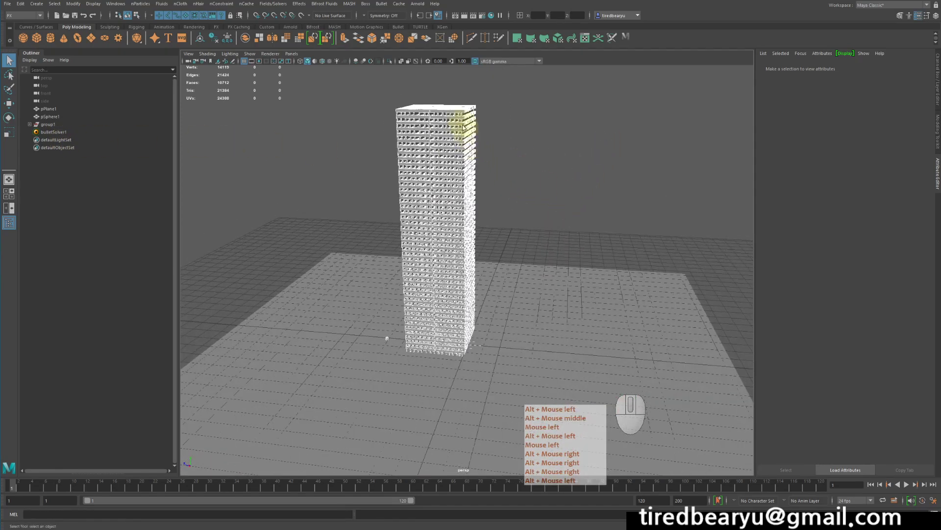
{"action": "left_click", "coordinate": [456, 116]}
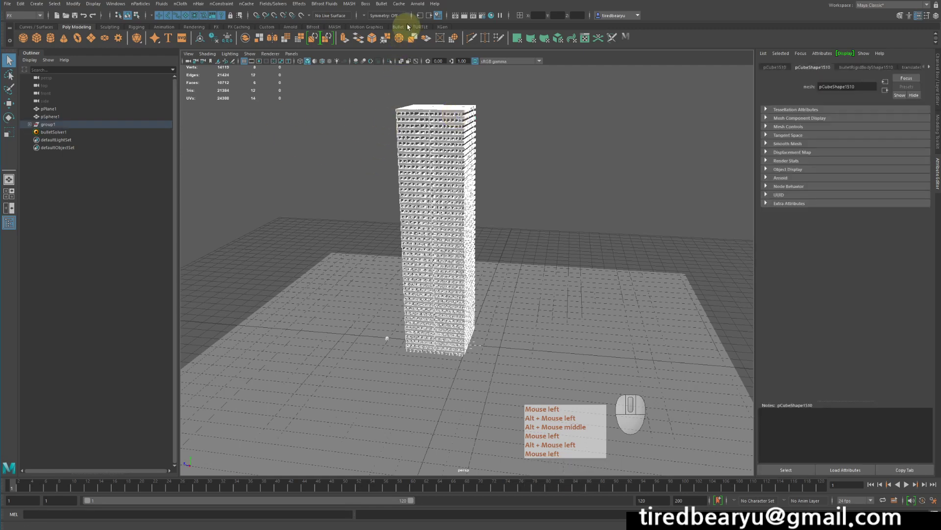
{"action": "left_click", "coordinate": [382, 3]}
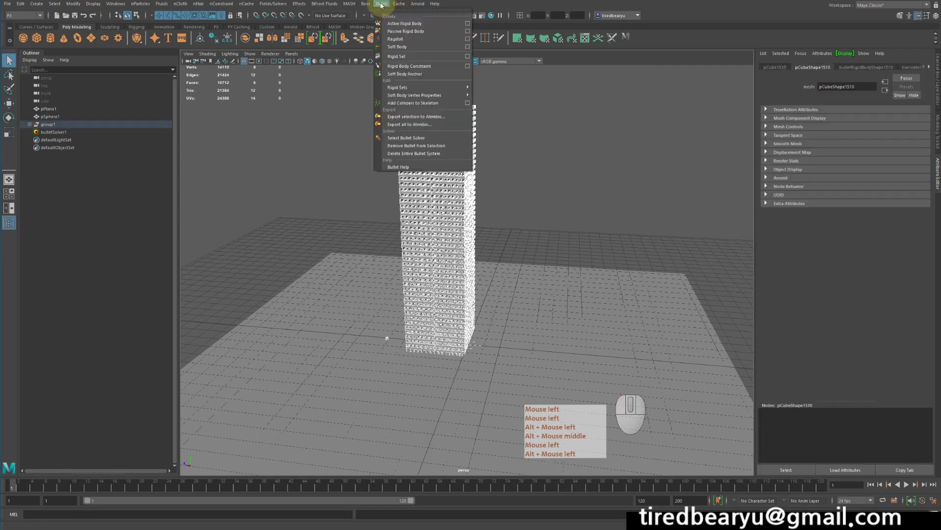
{"action": "left_click", "coordinate": [412, 24]}
{"action": "left_click_drag", "start_coordinate": [570, 140], "coordinate": [564, 187], "text": "alt"}
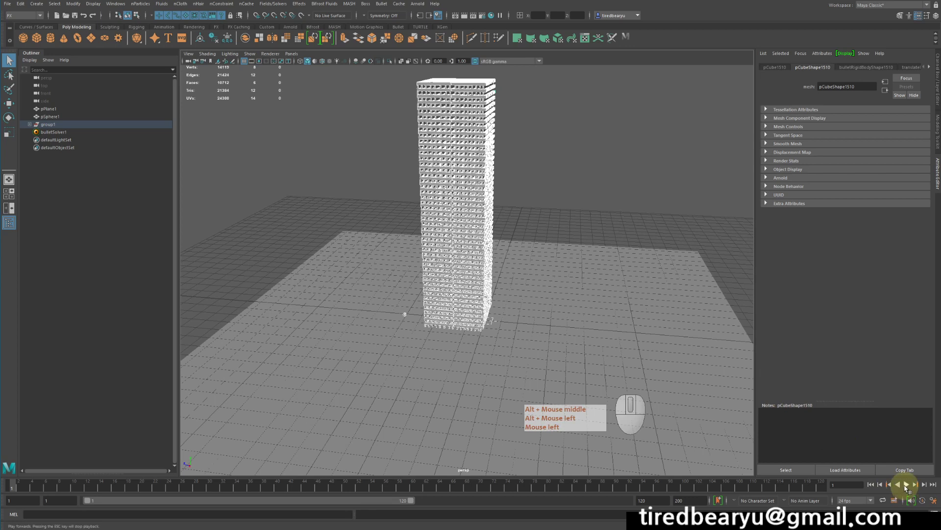
Play the tower simulation, stop it to inspect the beams from several angles, and return to the first frame
{"action": "left_click", "coordinate": [906, 485]}
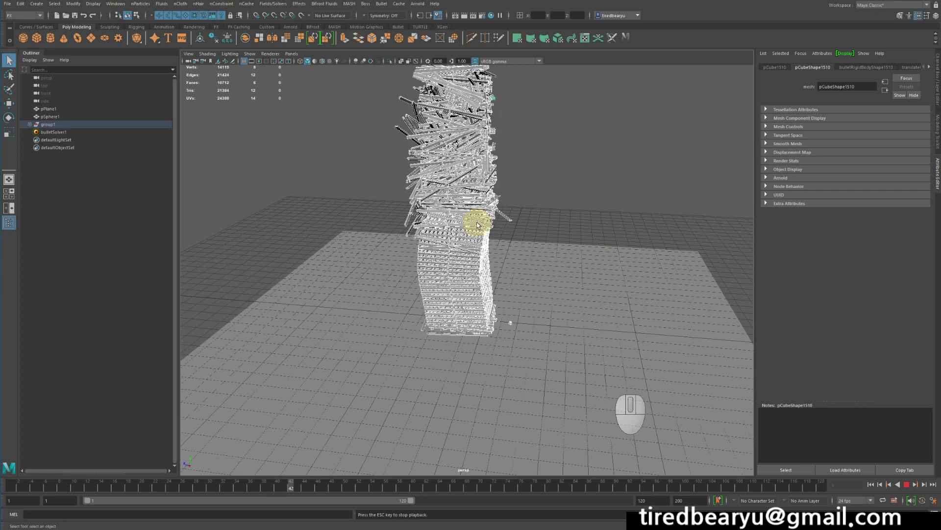
{"action": "left_click", "coordinate": [908, 486]}
{"action": "left_click_drag", "start_coordinate": [537, 372], "coordinate": [496, 330], "text": "alt"}
{"action": "right_click_drag", "start_coordinate": [496, 330], "coordinate": [563, 321], "text": "alt"}
{"action": "middle_click_drag", "start_coordinate": [564, 322], "coordinate": [563, 337], "text": "alt"}
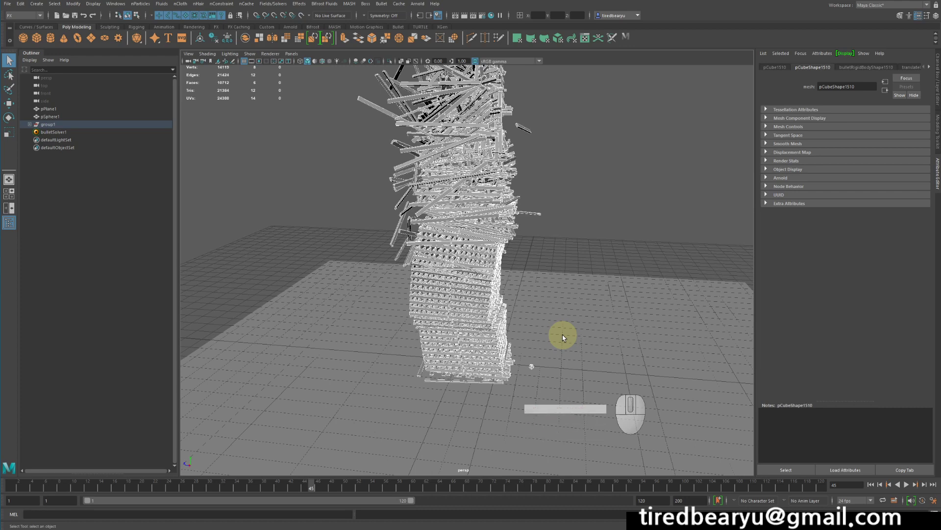
{"action": "left_click", "coordinate": [607, 167]}
{"action": "left_click_drag", "start_coordinate": [594, 210], "coordinate": [545, 204], "text": "alt"}
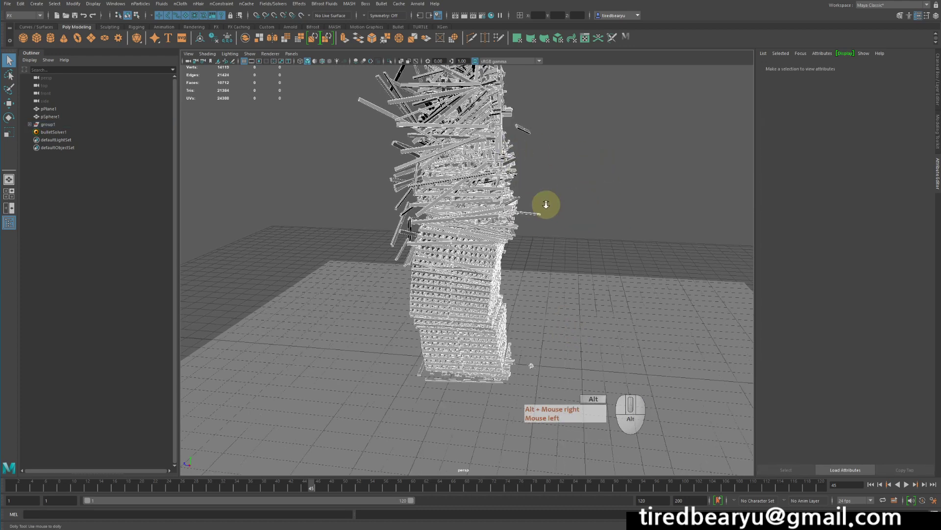
{"action": "right_click_drag", "start_coordinate": [544, 204], "coordinate": [575, 197], "text": "alt"}
{"action": "left_click_drag", "start_coordinate": [576, 197], "coordinate": [698, 312], "text": "alt"}
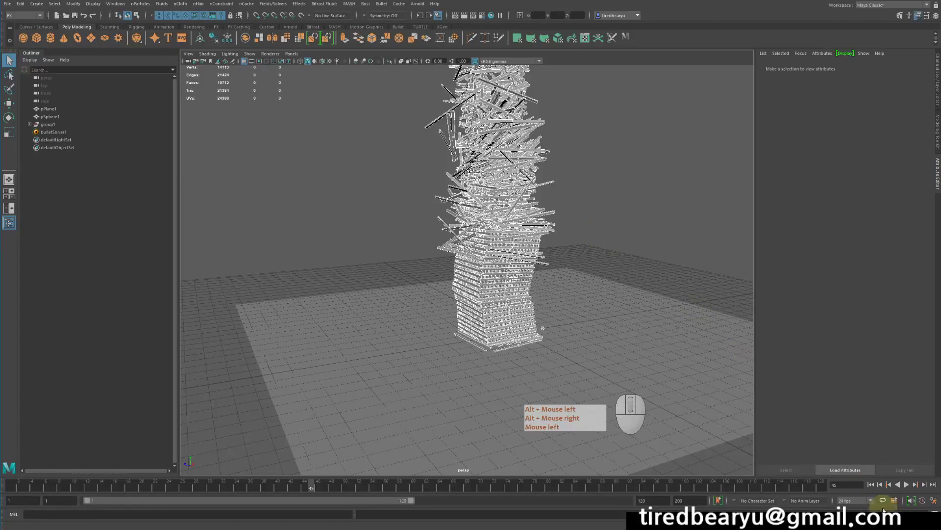
{"action": "left_click", "coordinate": [871, 484]}
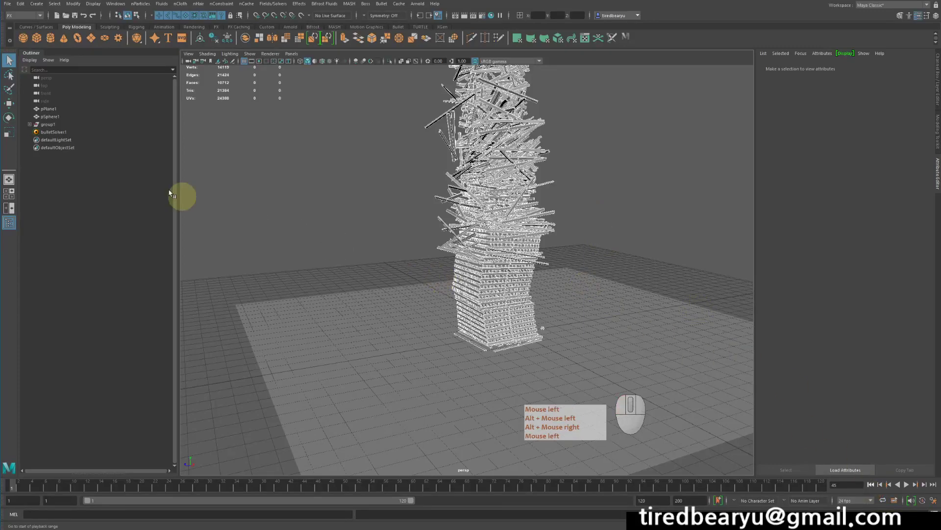
Select all beams in group1, from pCube1 to pCube1776, and set their Collider Shape Type to hull
{"action": "left_click", "coordinate": [29, 124]}
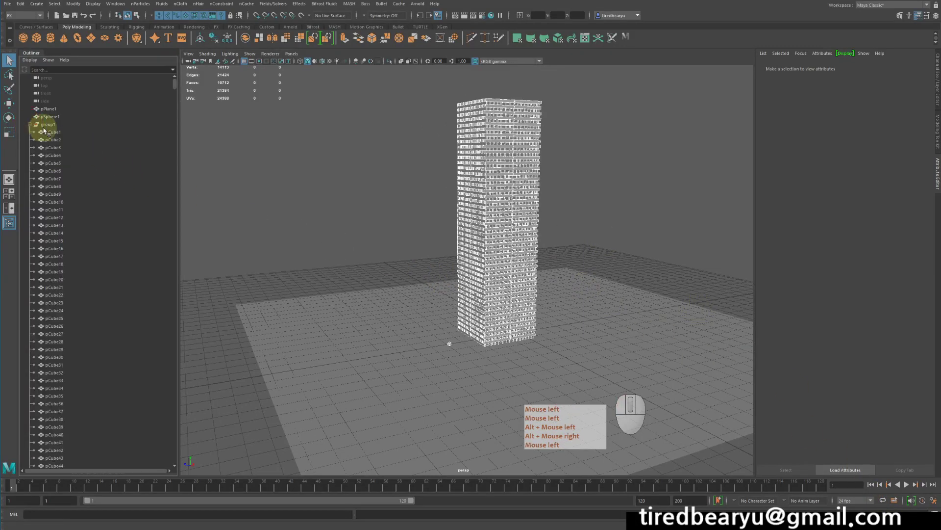
{"action": "left_click", "coordinate": [50, 132]}
{"action": "key", "text": "ctrl+a"}
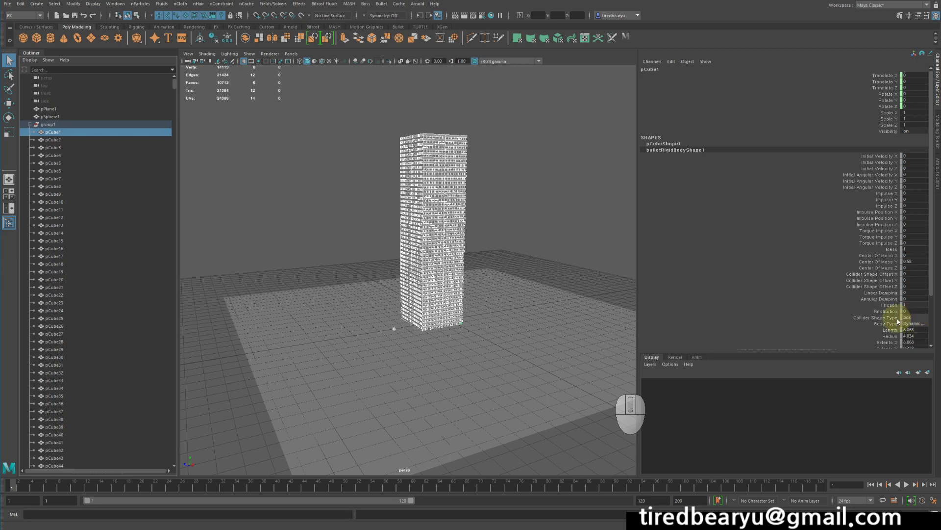
{"action": "left_click", "coordinate": [889, 319]}
{"action": "left_click", "coordinate": [906, 318]}
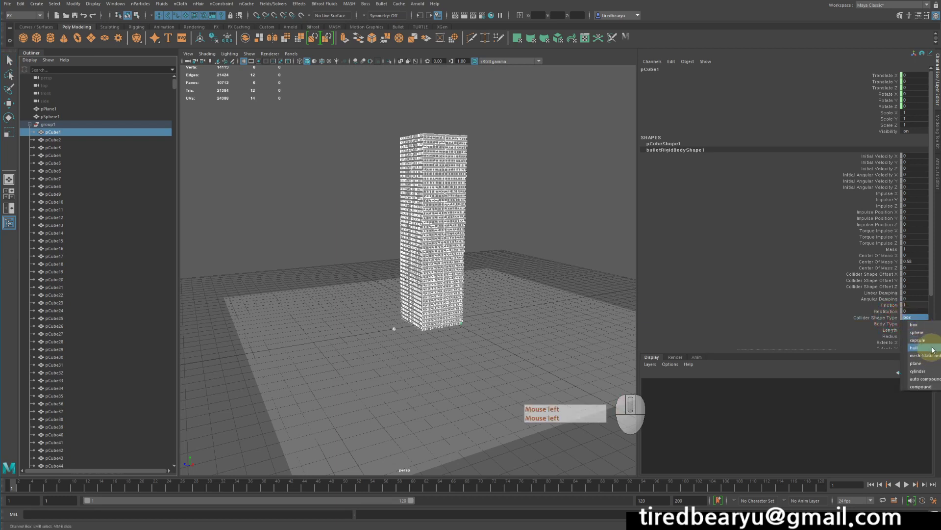
{"action": "right_click", "coordinate": [554, 148]}
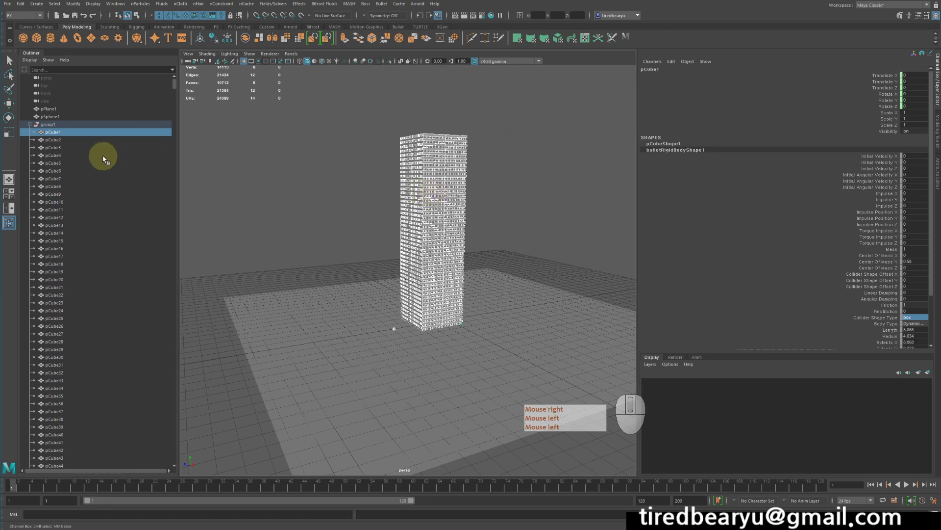
{"action": "left_click_drag", "start_coordinate": [175, 85], "coordinate": [163, 465]}
{"action": "left_click", "coordinate": [96, 435], "text": "shift"}
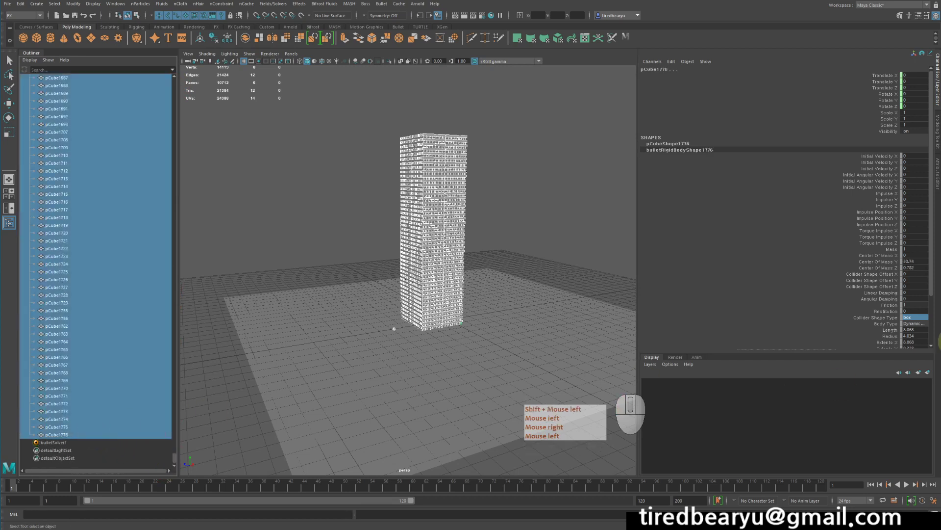
{"action": "left_click", "coordinate": [915, 318]}
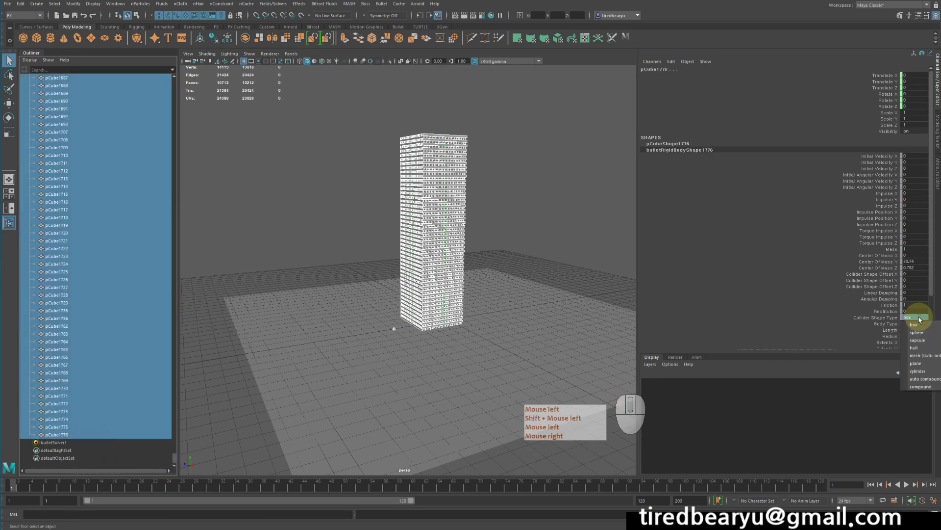
{"action": "left_click", "coordinate": [923, 350]}
Deselect the beams, play the simulation with the hull colliders, stop it, and return to the first frame
{"action": "left_click_drag", "start_coordinate": [570, 236], "coordinate": [564, 239], "text": "alt"}
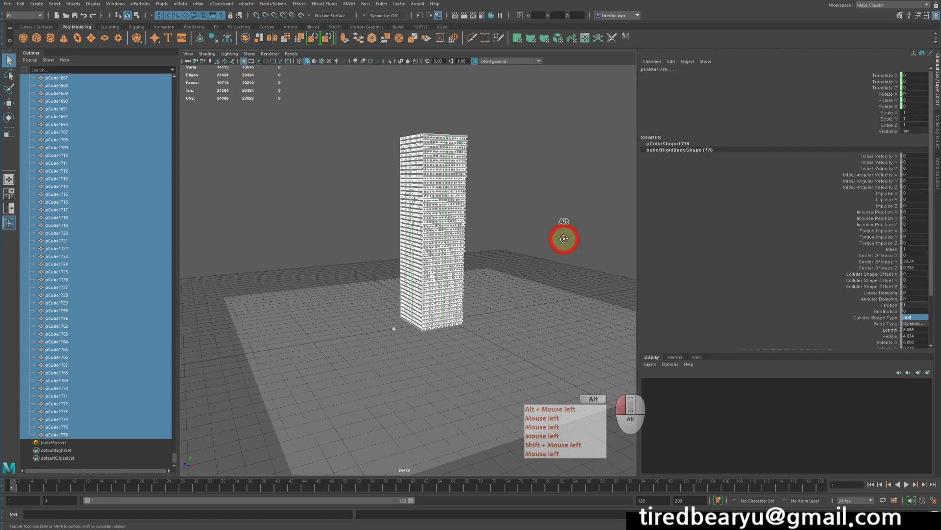
{"action": "left_click", "coordinate": [564, 239], "text": "alt"}
{"action": "right_click_drag", "start_coordinate": [563, 237], "coordinate": [584, 250], "text": "alt"}
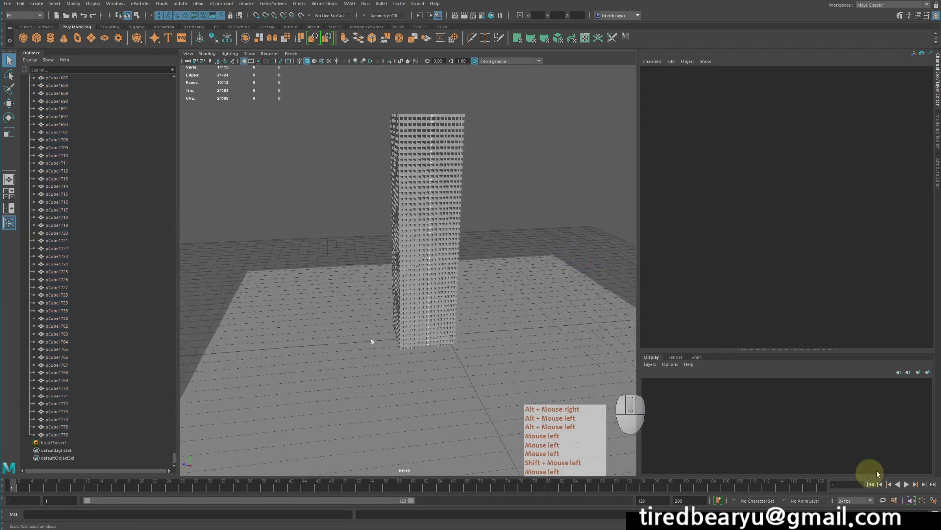
{"action": "left_click", "coordinate": [906, 484]}
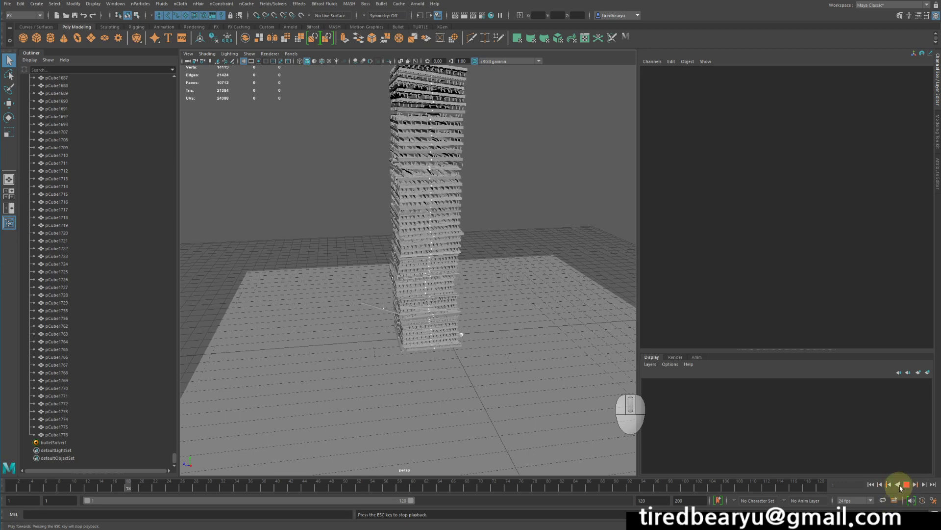
{"action": "left_click", "coordinate": [907, 485]}
{"action": "left_click", "coordinate": [870, 484]}
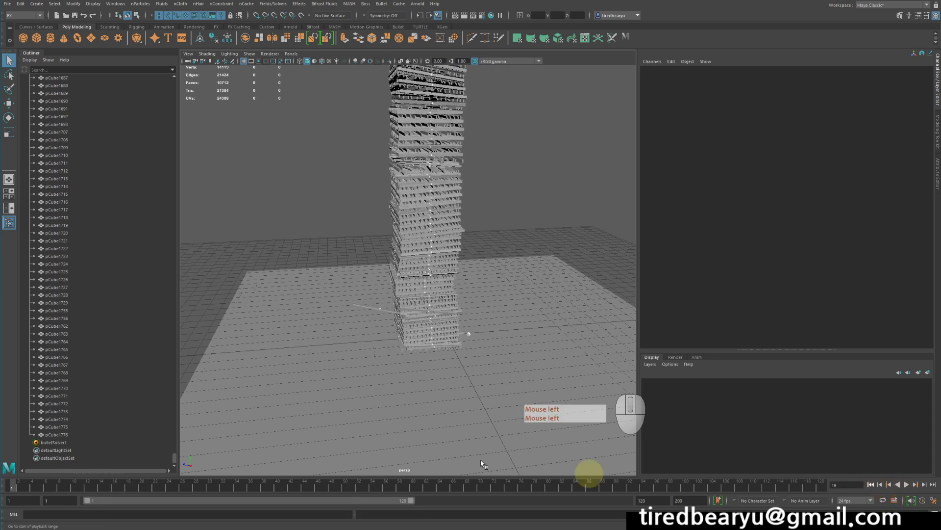
Reselect all beams from pCube1776 back to pCube1 and set their Collider Shape Margin to 0
{"action": "left_click", "coordinate": [64, 435]}
{"action": "scroll", "coordinate": [105, 350], "scroll_direction": "up", "scroll_amount": 10}
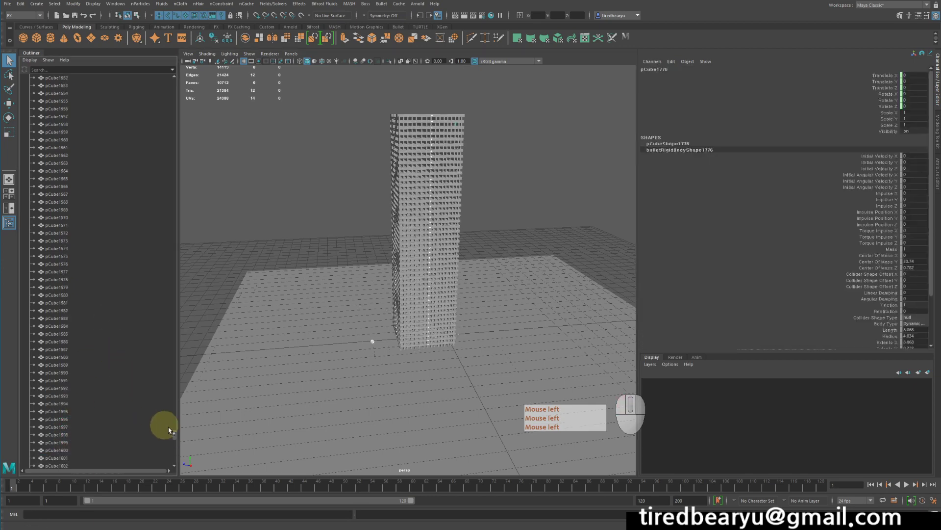
{"action": "left_click_drag", "start_coordinate": [174, 434], "coordinate": [192, 68]}
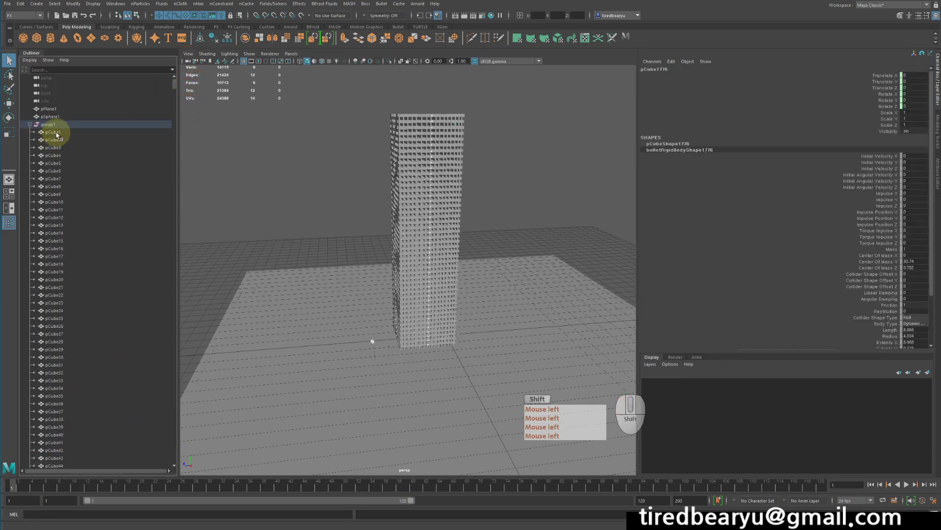
{"action": "left_click", "coordinate": [57, 133], "text": "shift"}
{"action": "scroll", "coordinate": [862, 287], "scroll_direction": "down", "scroll_amount": 3}
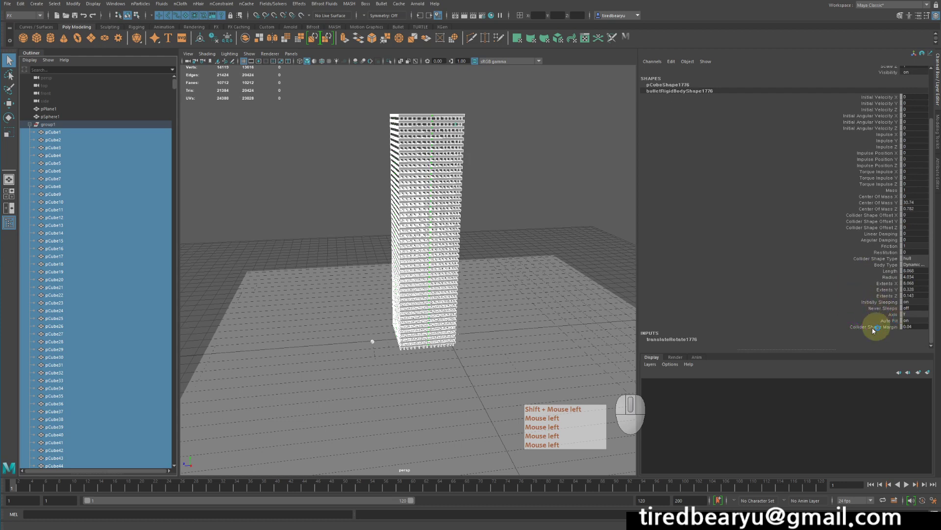
{"action": "left_click", "coordinate": [907, 326]}
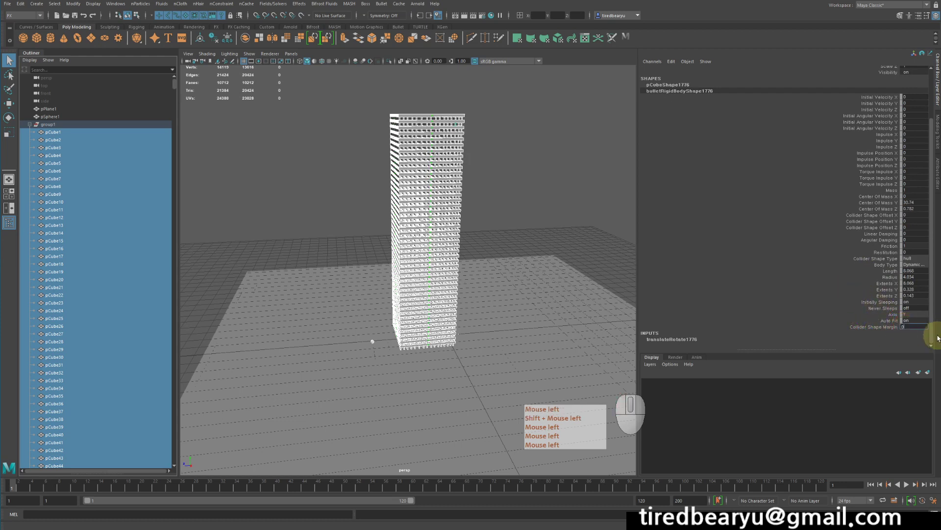
{"action": "left_click", "coordinate": [779, 417]}
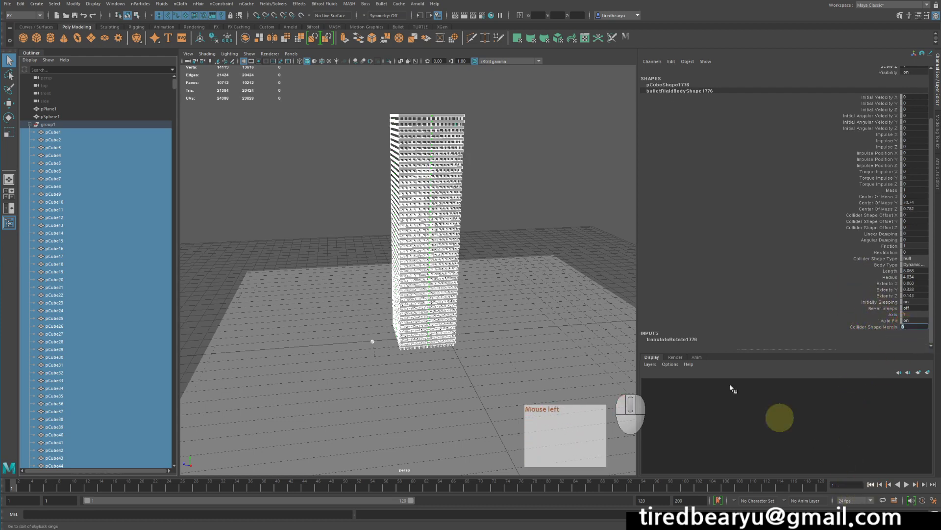
Deselect the beams, play the simulation with the zero collider margin, and stop it to inspect the tower
{"action": "left_click_drag", "start_coordinate": [482, 260], "coordinate": [515, 234], "text": "alt"}
{"action": "left_click", "coordinate": [700, 349]}
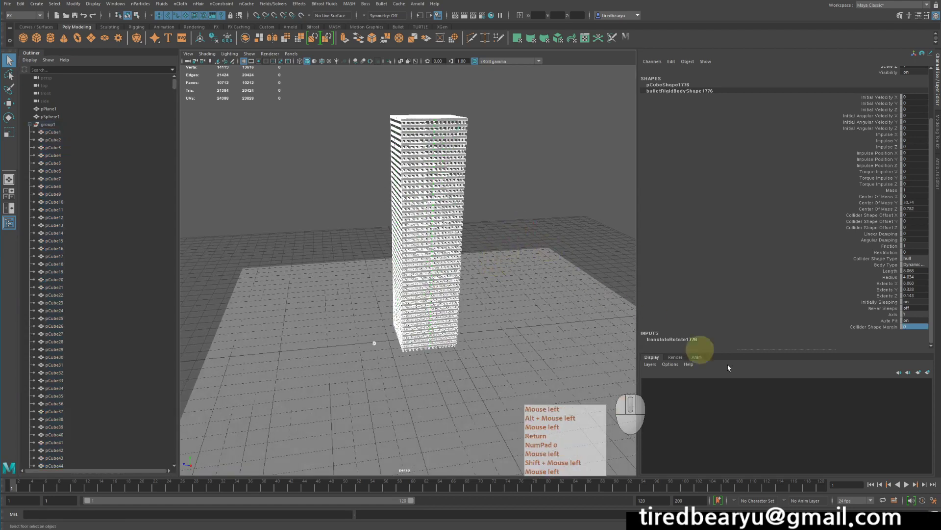
{"action": "left_click", "coordinate": [907, 484]}
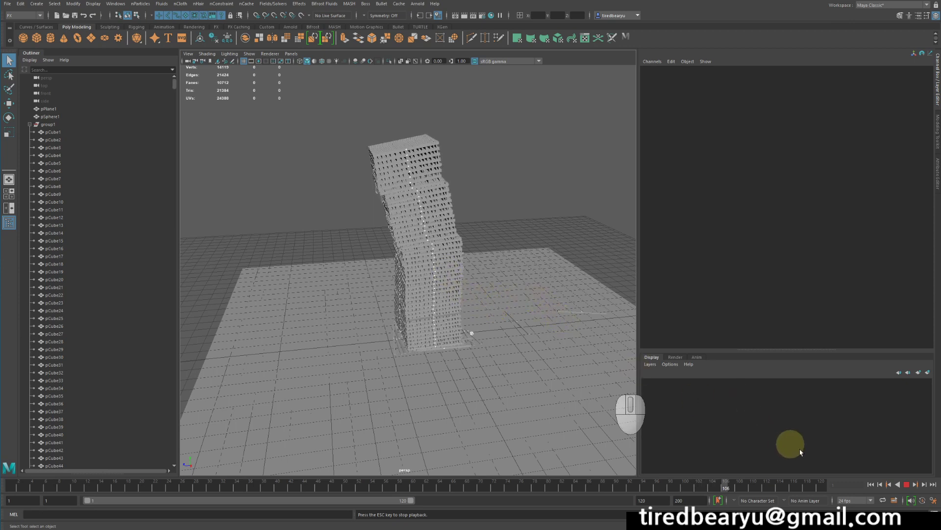
{"action": "left_click", "coordinate": [907, 485]}
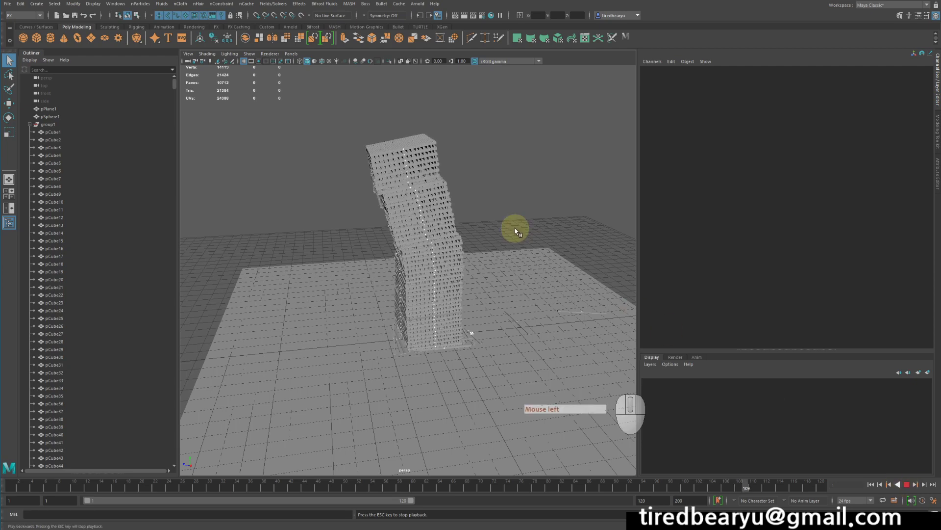
{"action": "left_click_drag", "start_coordinate": [525, 245], "coordinate": [534, 235], "text": "alt"}
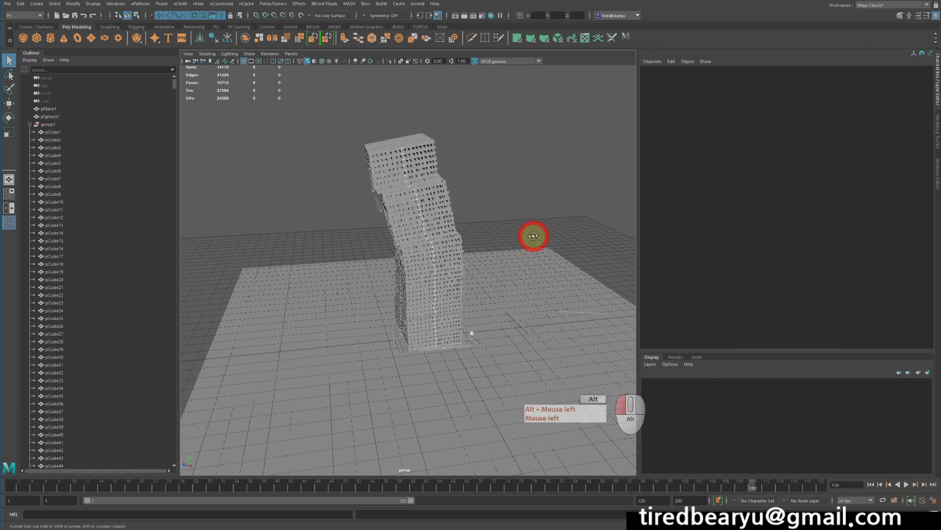
Inspect the deformed beam tower from a different angle and return the simulation to the first frame
{"action": "right_click_drag", "start_coordinate": [534, 235], "coordinate": [567, 237], "text": "alt"}
{"action": "left_click_drag", "start_coordinate": [567, 237], "coordinate": [556, 243], "text": "alt"}
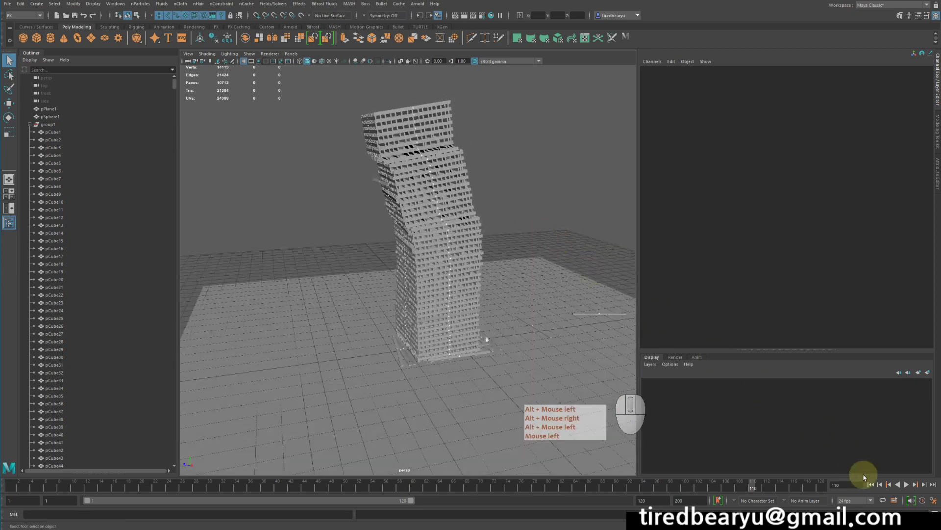
{"action": "left_click", "coordinate": [872, 485]}
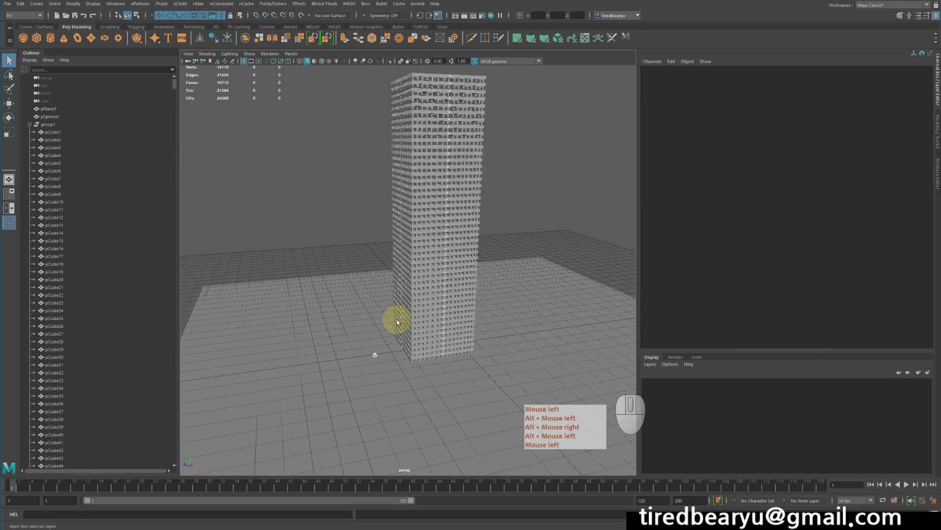
Select all the tower beams without the ground plane and the small sphere, and remove Bullet from the selection
{"action": "right_click_drag", "start_coordinate": [493, 231], "coordinate": [475, 224], "text": "alt"}
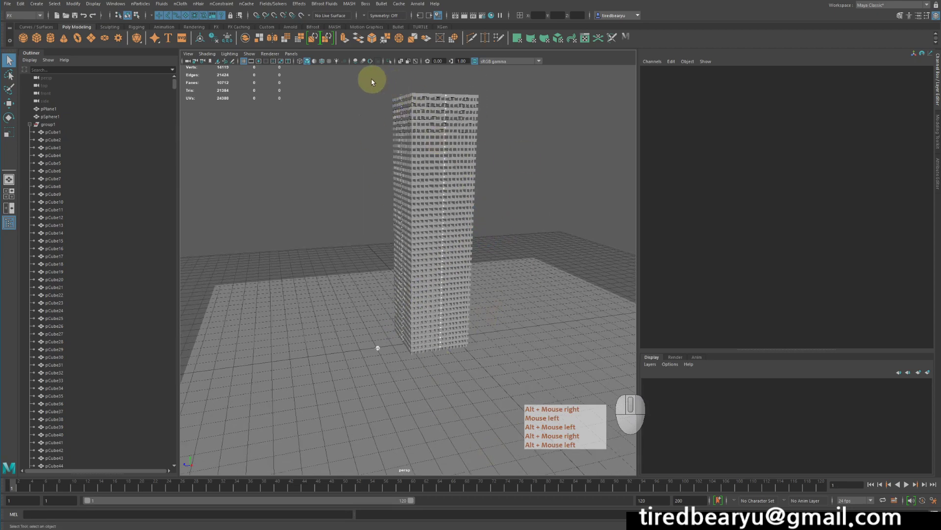
{"action": "left_click_drag", "start_coordinate": [371, 80], "coordinate": [503, 411]}
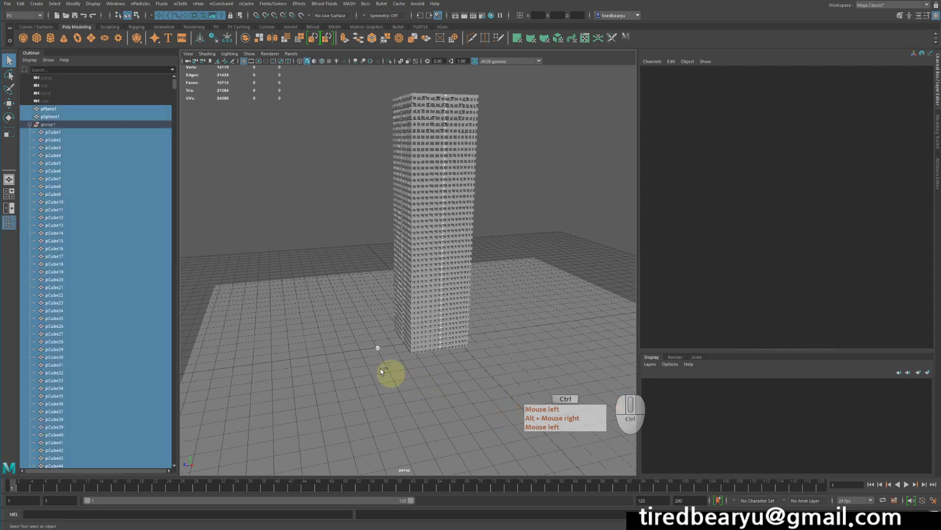
{"action": "left_click_drag", "start_coordinate": [333, 318], "coordinate": [385, 375], "text": "ctrl"}
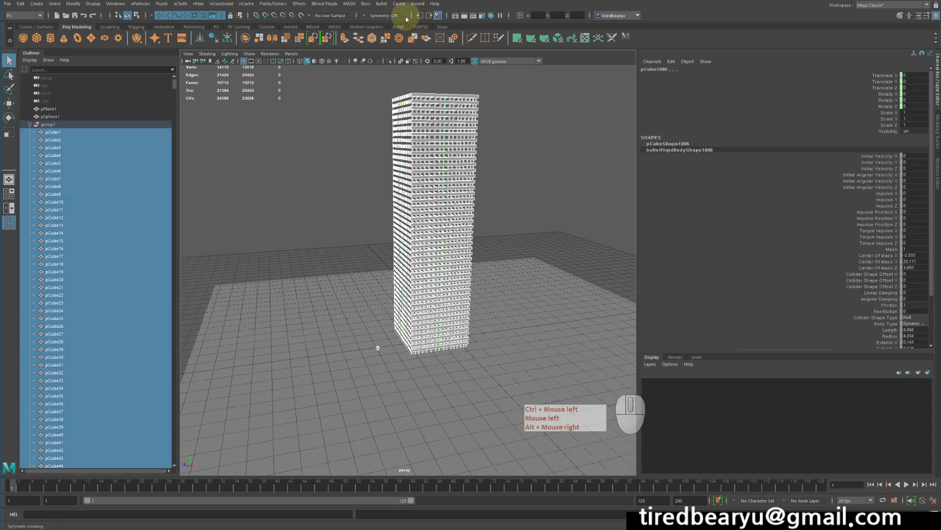
{"action": "left_click", "coordinate": [381, 4]}
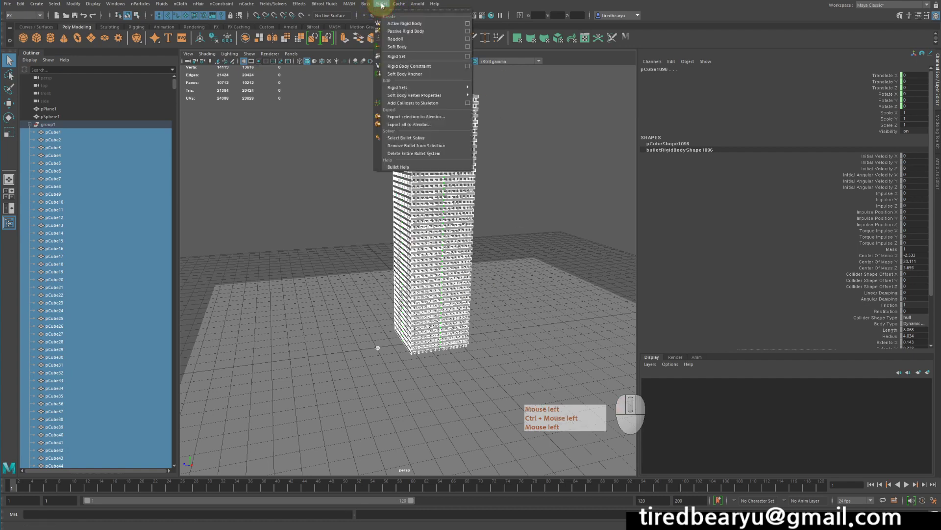
{"action": "left_click", "coordinate": [426, 145]}
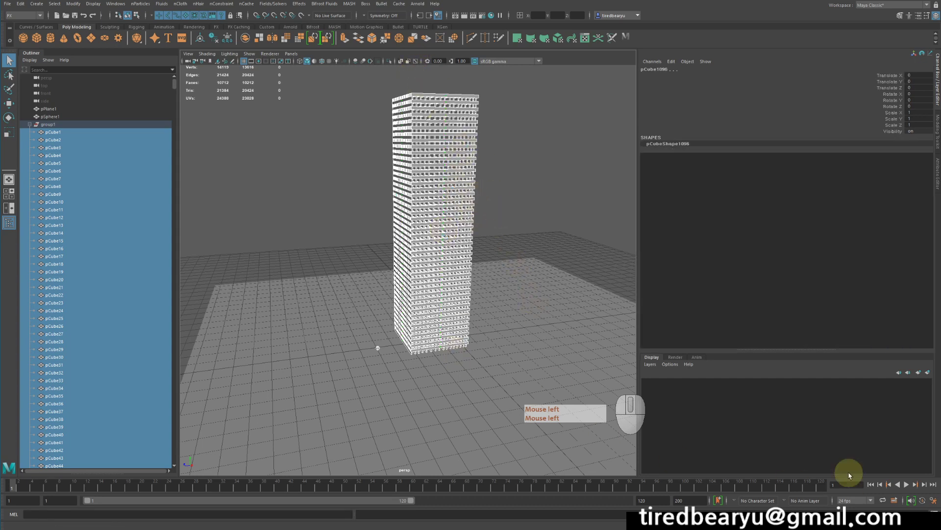
Switch the selection to the ground plane, then play and stop the simulation to check the beams without Bullet
{"action": "left_click", "coordinate": [420, 404]}
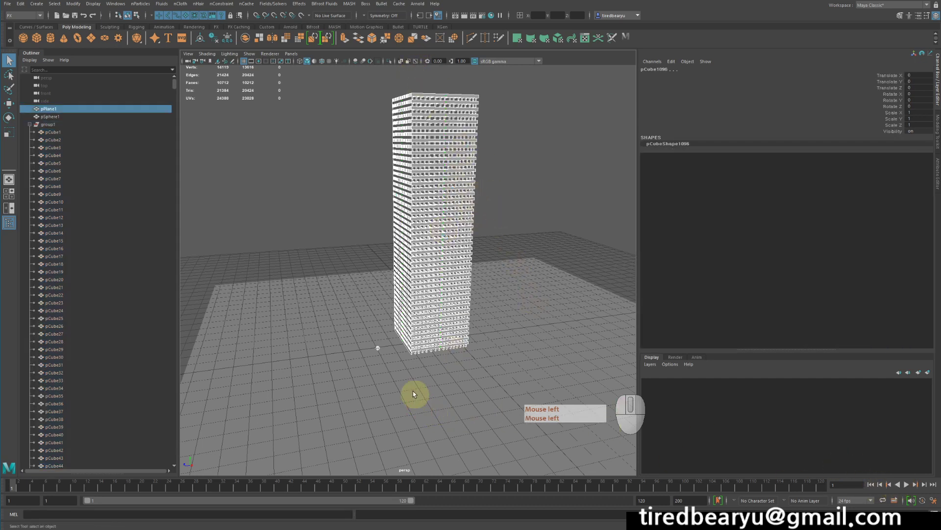
{"action": "left_click", "coordinate": [907, 485]}
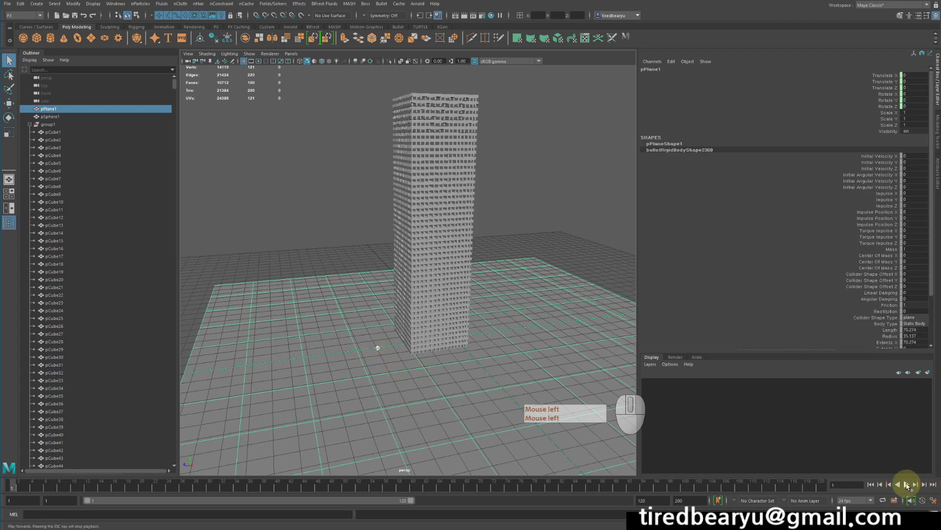
{"action": "left_click", "coordinate": [906, 484]}
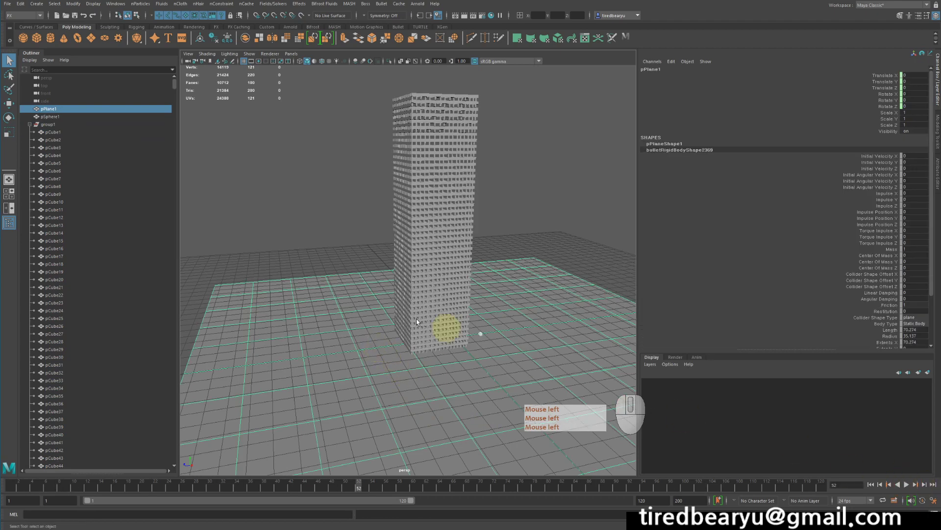
Select all beams in group1 from pCube1 to pCube1776 and create a Bullet Rigid Set from them
{"action": "right_click_drag", "start_coordinate": [515, 285], "coordinate": [496, 245], "text": "alt"}
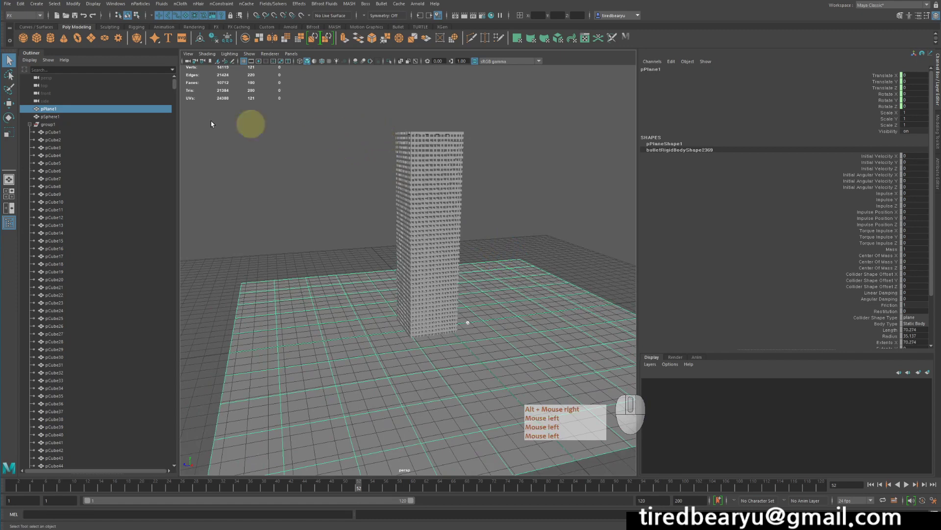
{"action": "left_click", "coordinate": [54, 134]}
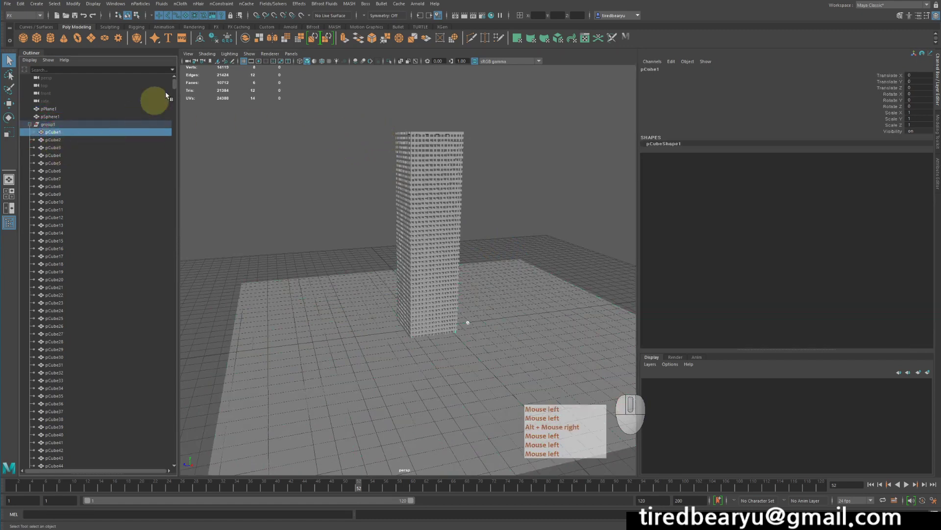
{"action": "left_click_drag", "start_coordinate": [175, 83], "coordinate": [174, 448]}
{"action": "left_click", "coordinate": [96, 433], "text": "shift"}
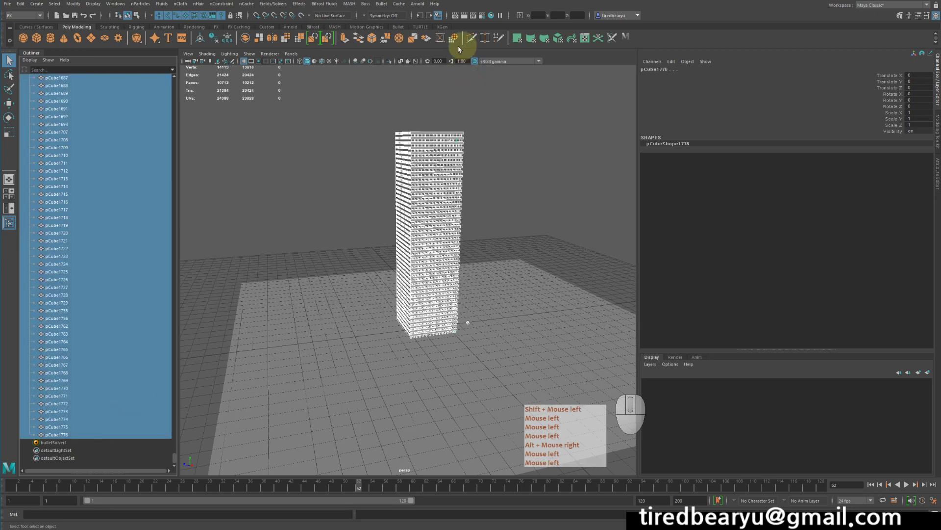
{"action": "left_click", "coordinate": [382, 4]}
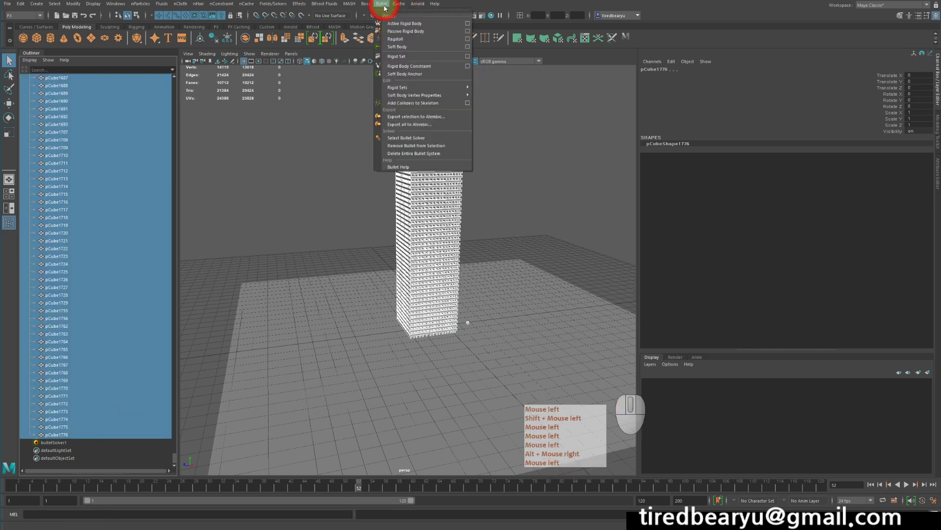
{"action": "left_click", "coordinate": [396, 56]}
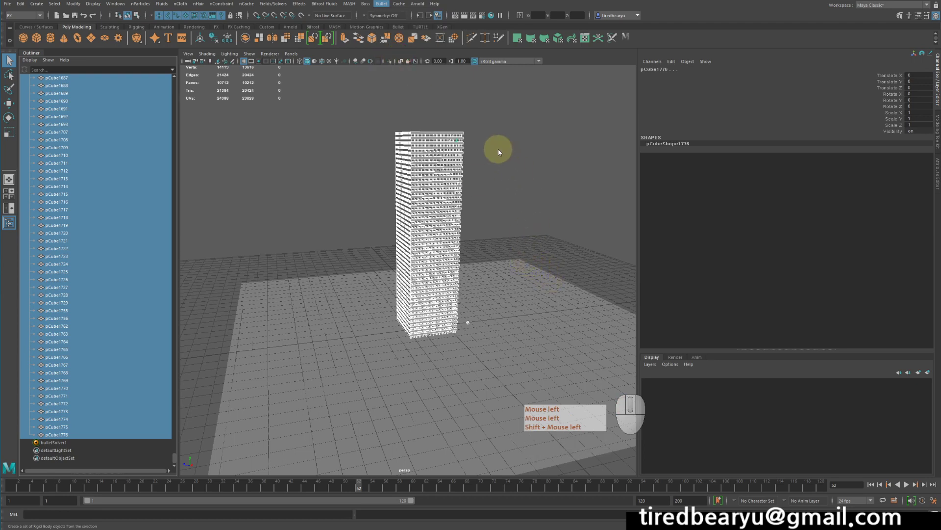
{"action": "left_click_drag", "start_coordinate": [479, 172], "coordinate": [477, 182], "text": "alt"}
{"action": "right_click_drag", "start_coordinate": [477, 181], "coordinate": [490, 183], "text": "alt"}
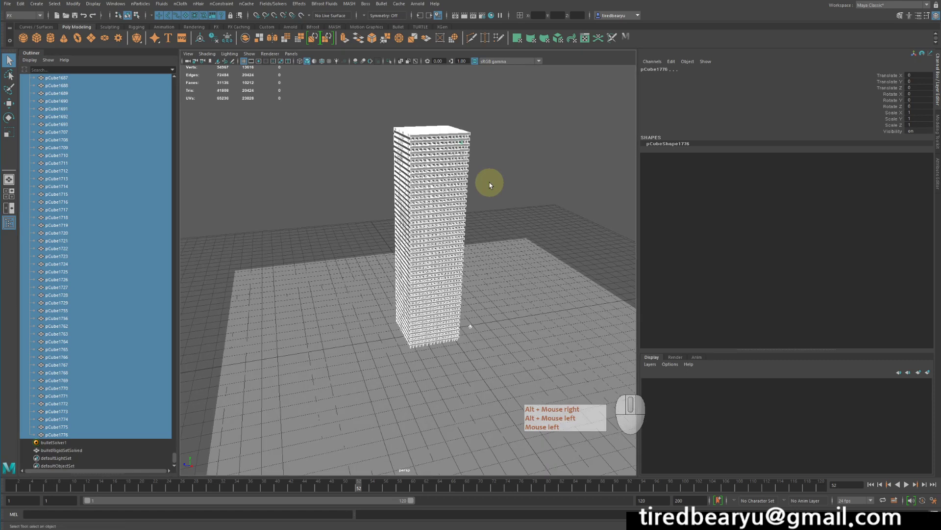
{"action": "left_click_drag", "start_coordinate": [509, 219], "coordinate": [508, 210], "text": "alt"}
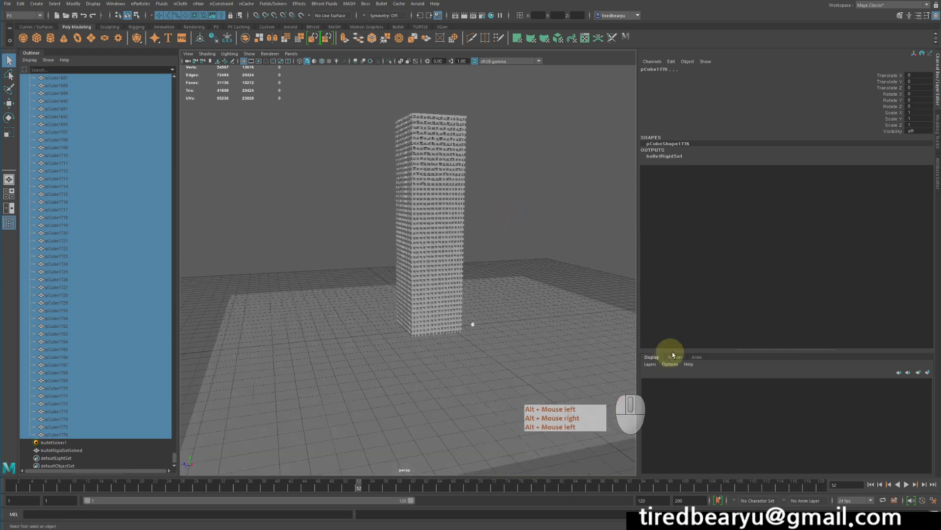
Check the solved rigid set object, deselect it, play the simulation from the first frame, stop it and rewind
{"action": "left_click", "coordinate": [61, 450]}
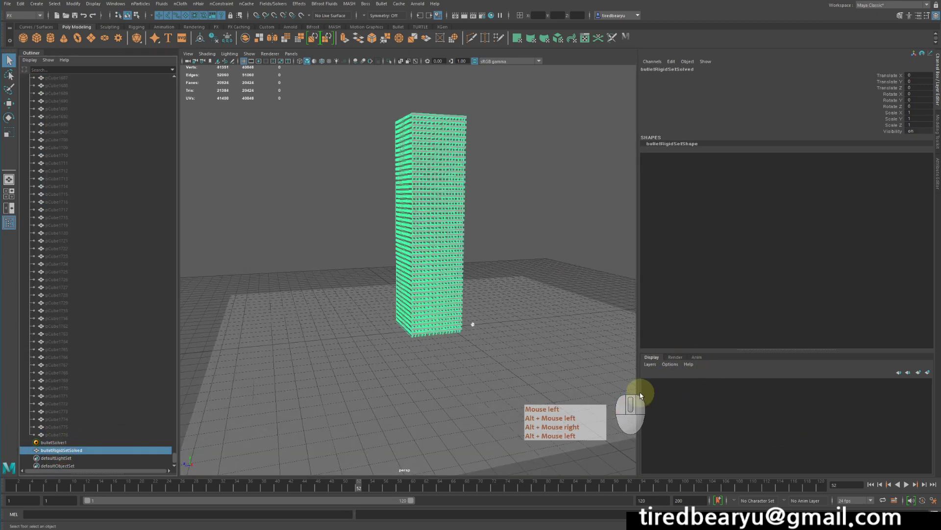
{"action": "left_click", "coordinate": [588, 227]}
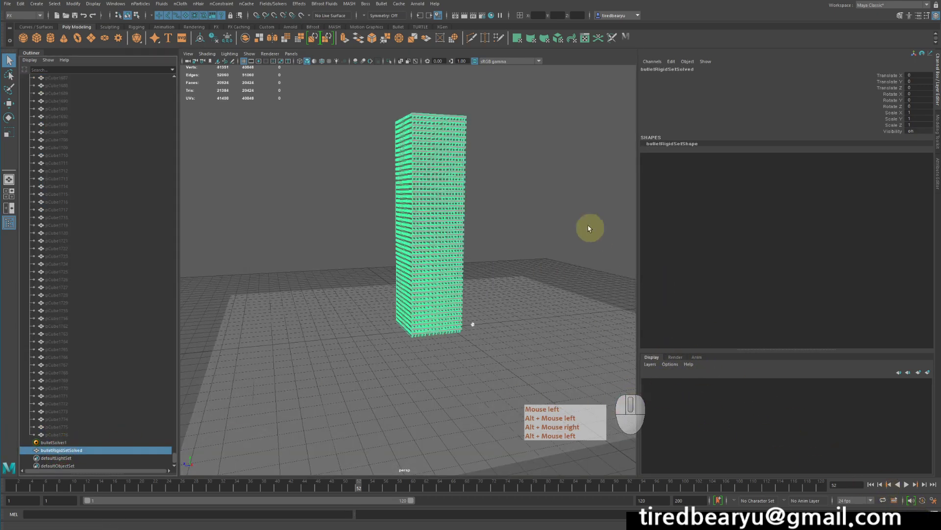
{"action": "left_click", "coordinate": [872, 484]}
{"action": "left_click", "coordinate": [907, 485]}
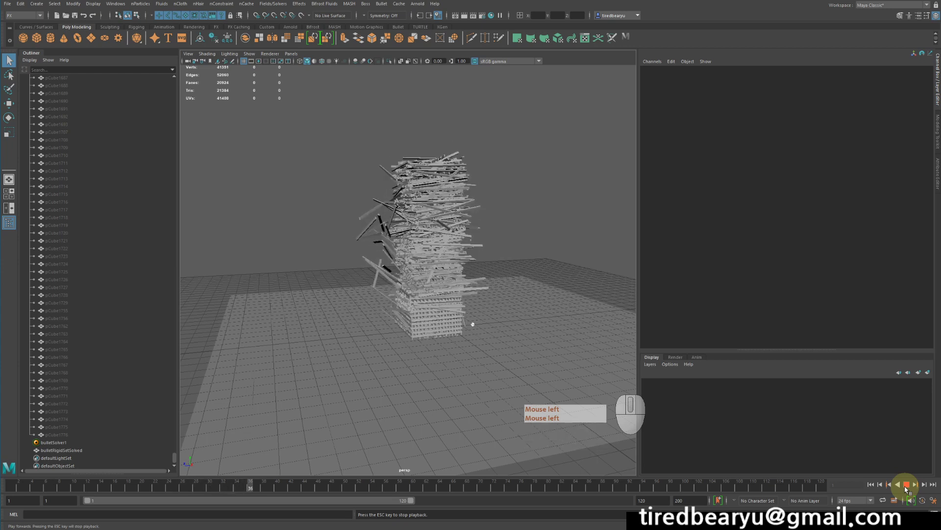
{"action": "left_click", "coordinate": [906, 487]}
{"action": "left_click", "coordinate": [871, 484]}
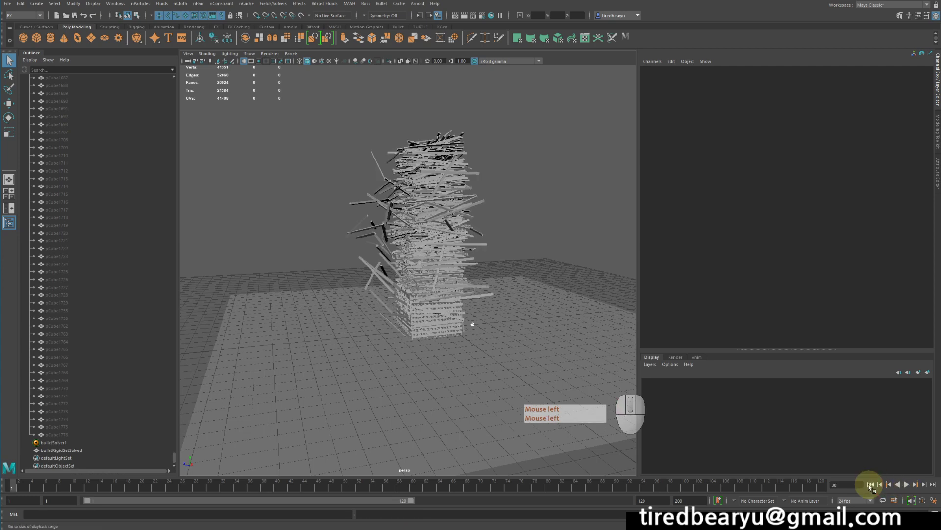
In bulletSolver1's rigid set initial state, set Collision Shape Type to hull and Collision Shape Margin to 0
{"action": "left_click", "coordinate": [75, 450]}
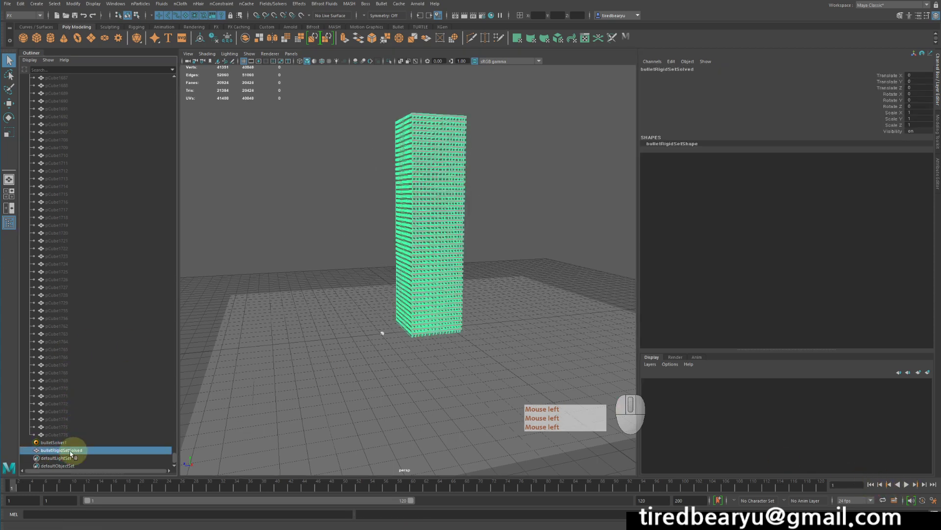
{"action": "left_click", "coordinate": [74, 442]}
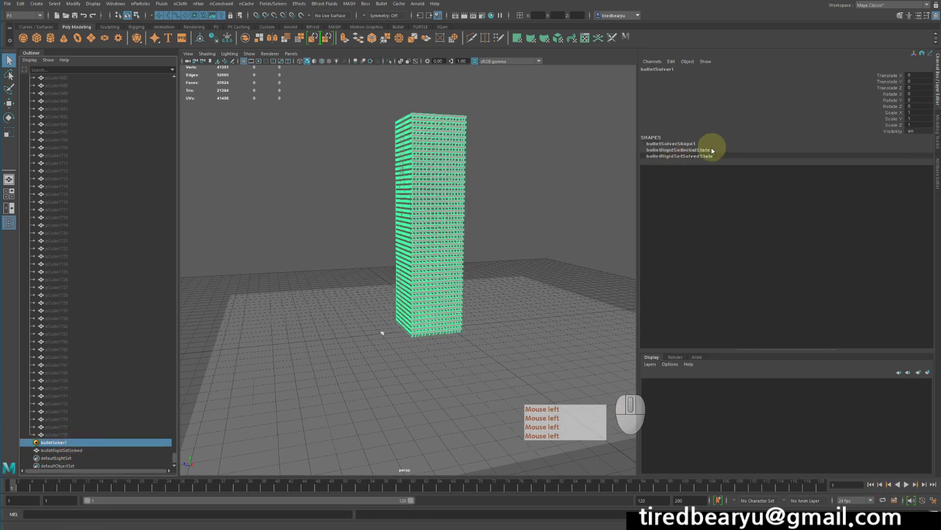
{"action": "key", "text": "ctrl+a"}
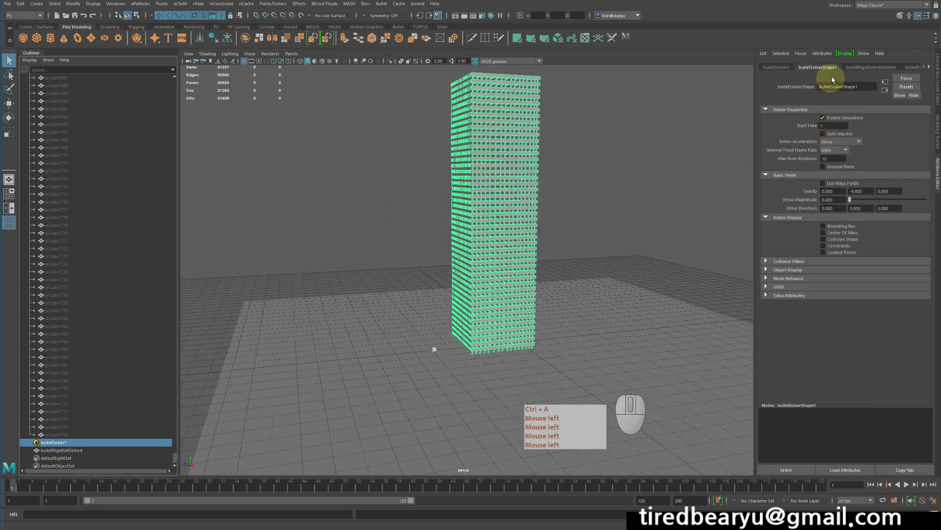
{"action": "left_click", "coordinate": [867, 68]}
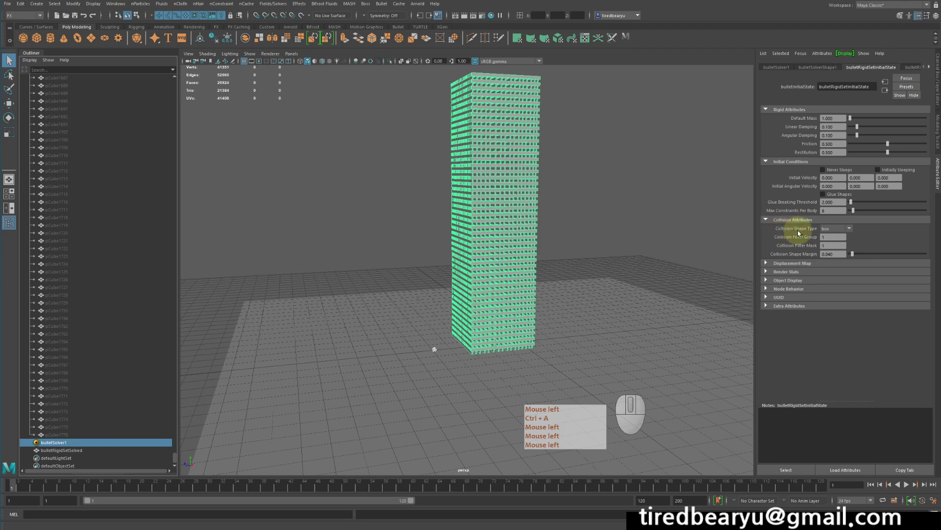
{"action": "left_click", "coordinate": [834, 229]}
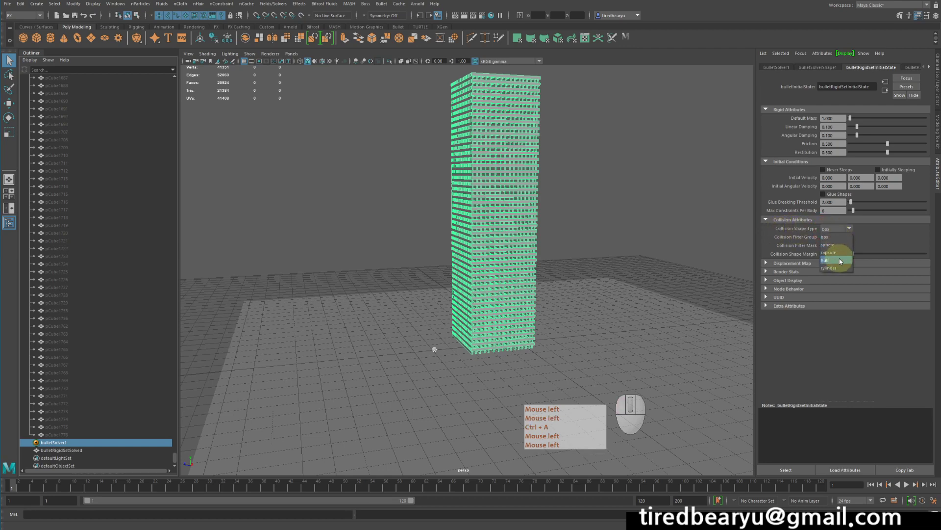
{"action": "left_click", "coordinate": [839, 259]}
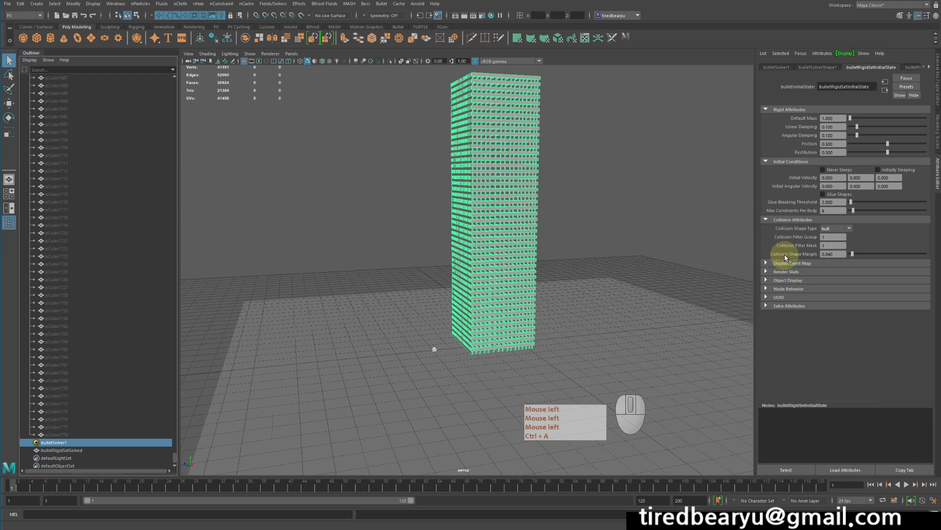
{"action": "left_click_drag", "start_coordinate": [848, 255], "coordinate": [839, 253]}
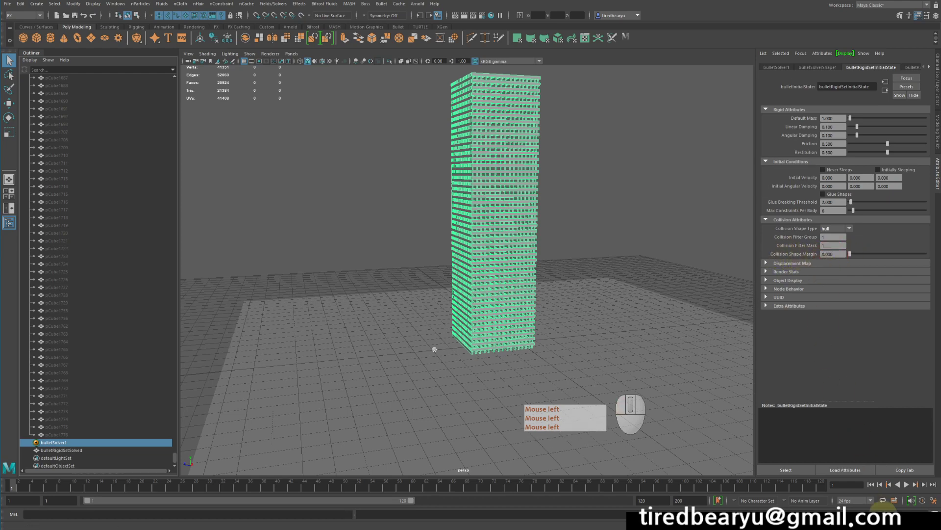
Play the simulation with the rigid set's hull shapes and zero margin, deselect the solver, stop playback and rewind
{"action": "left_click", "coordinate": [871, 487]}
{"action": "left_click", "coordinate": [871, 487]}
{"action": "left_click", "coordinate": [907, 484]}
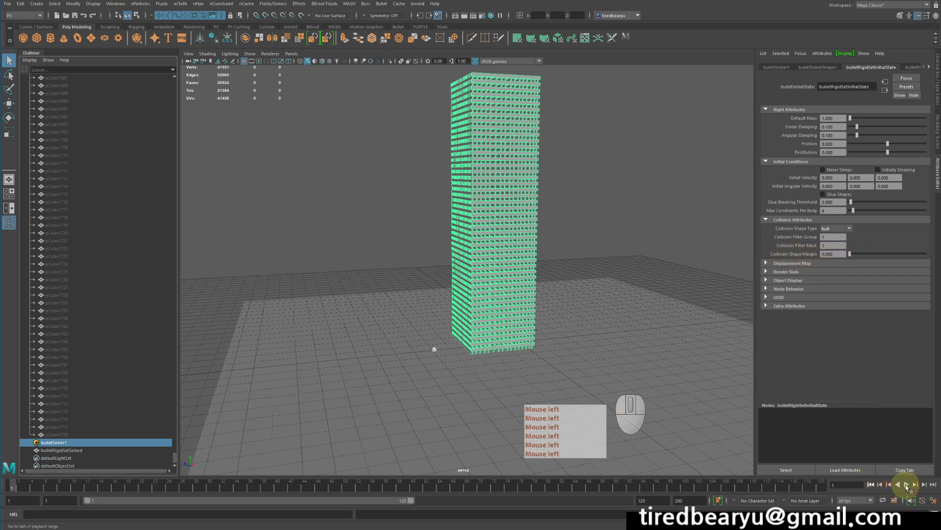
{"action": "left_click", "coordinate": [694, 178]}
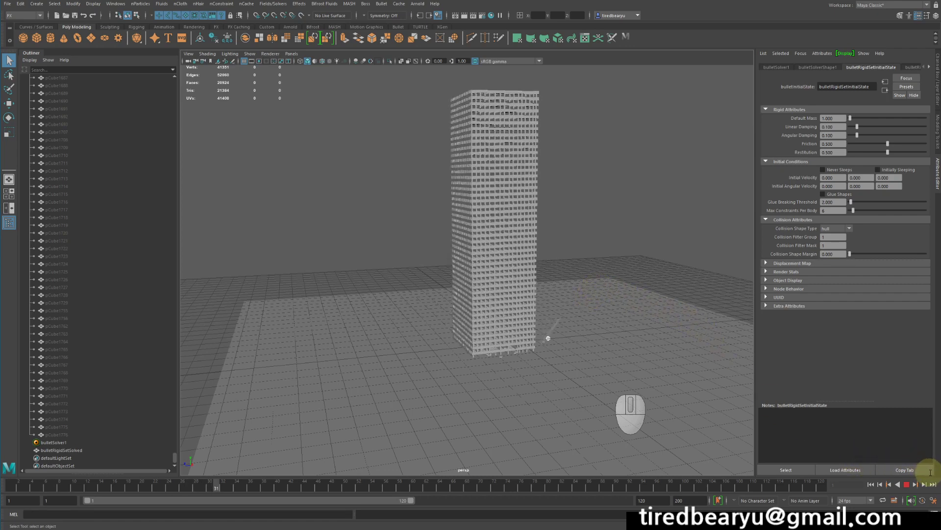
{"action": "left_click", "coordinate": [907, 486]}
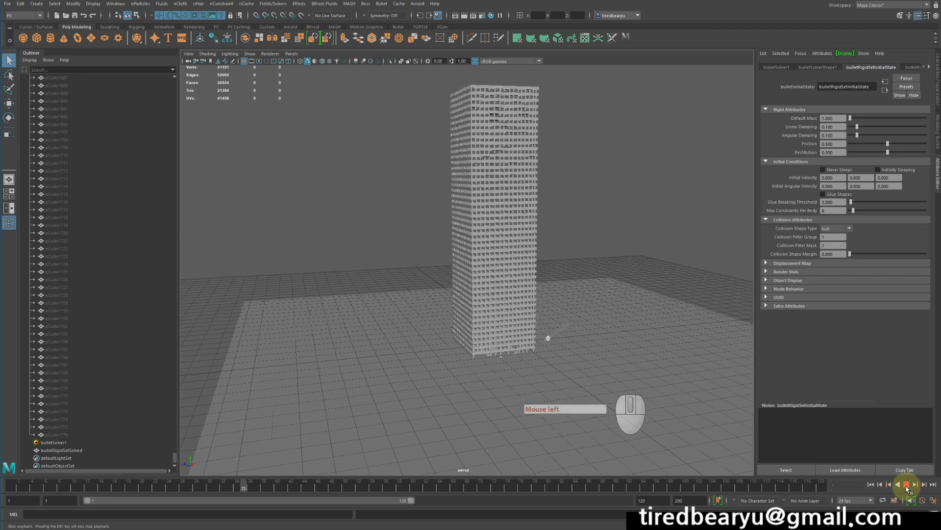
{"action": "left_click", "coordinate": [871, 484]}
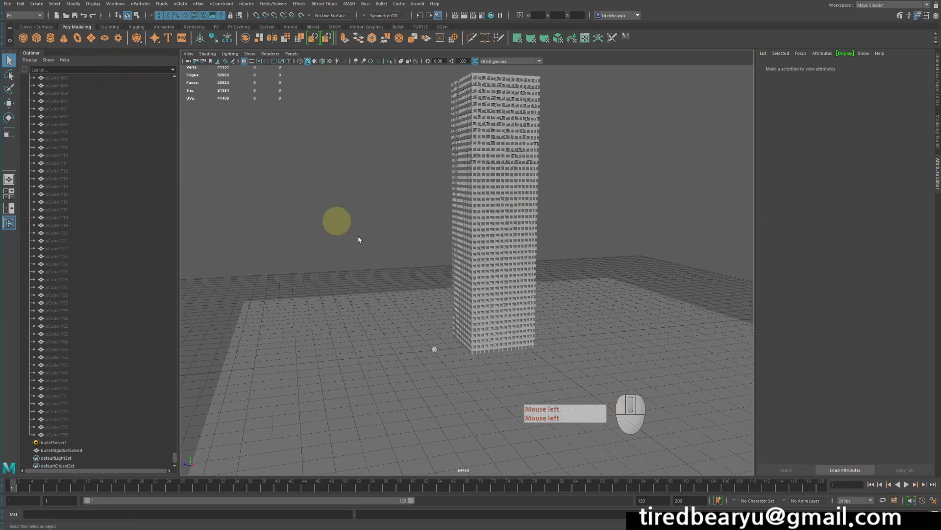
Create a polygon sphere and move it away from the tower, raised above the ground plane
{"action": "left_click", "coordinate": [23, 38]}
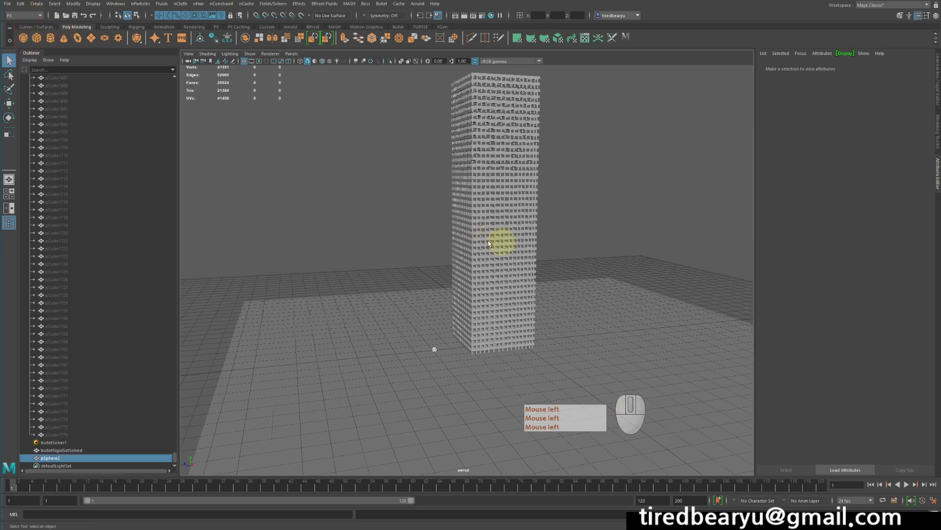
{"action": "key", "text": "w"}
{"action": "right_click_drag", "start_coordinate": [429, 297], "coordinate": [432, 297], "text": "alt"}
{"action": "left_click_drag", "start_coordinate": [436, 336], "coordinate": [293, 328]}
{"action": "key", "text": "z"}
{"action": "left_click_drag", "start_coordinate": [448, 338], "coordinate": [293, 338]}
{"action": "left_click_drag", "start_coordinate": [368, 274], "coordinate": [358, 172]}
Scale the raised sphere up uniformly to about twice its size
{"action": "right_click_drag", "start_coordinate": [358, 172], "coordinate": [414, 191], "text": "alt"}
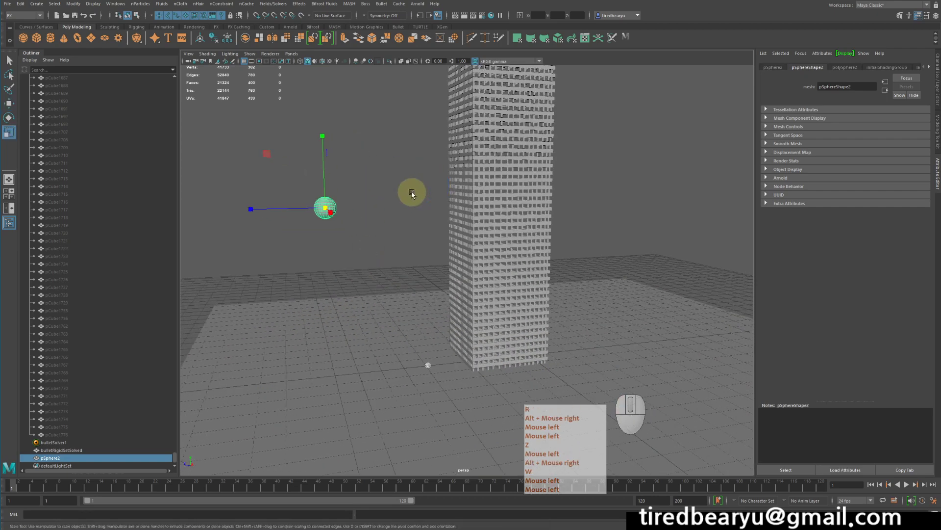
{"action": "key", "text": "r"}
{"action": "middle_click", "coordinate": [430, 193]}
{"action": "key", "text": "q"}
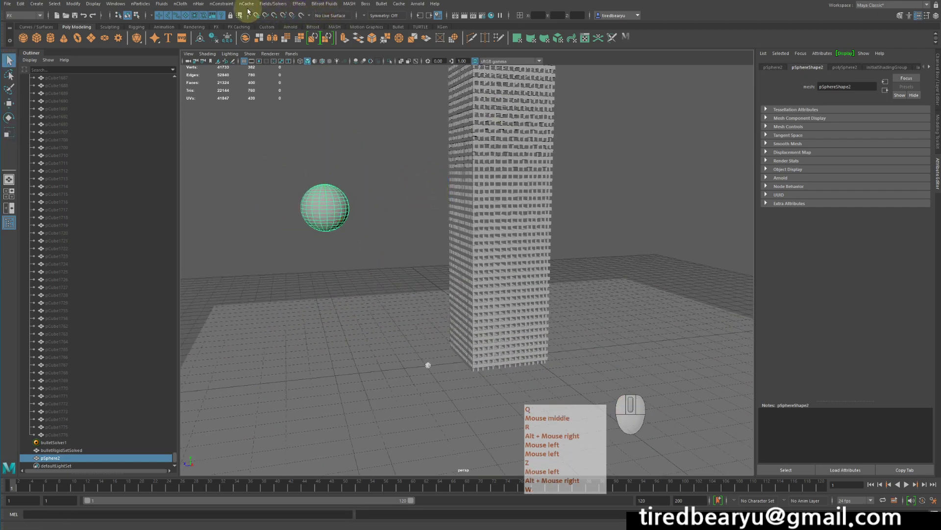
Make the raised sphere an active rigid body and set its Collider Shape Type to sphere
{"action": "left_click", "coordinate": [381, 4]}
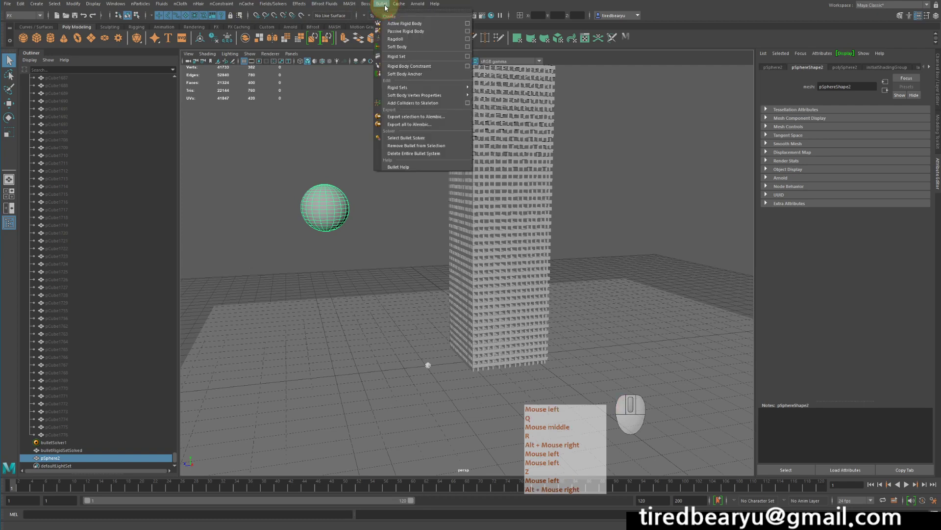
{"action": "left_click", "coordinate": [395, 23]}
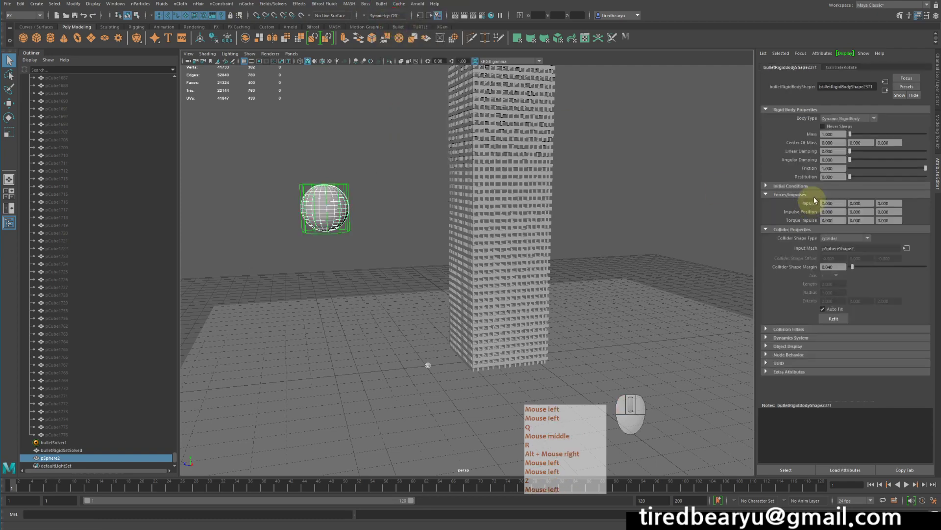
{"action": "left_click", "coordinate": [842, 237]}
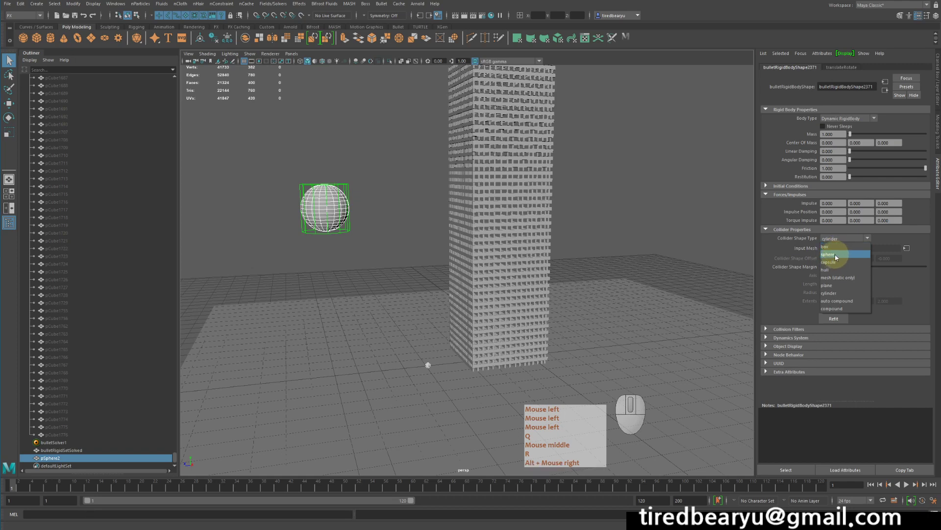
{"action": "left_click", "coordinate": [835, 255]}
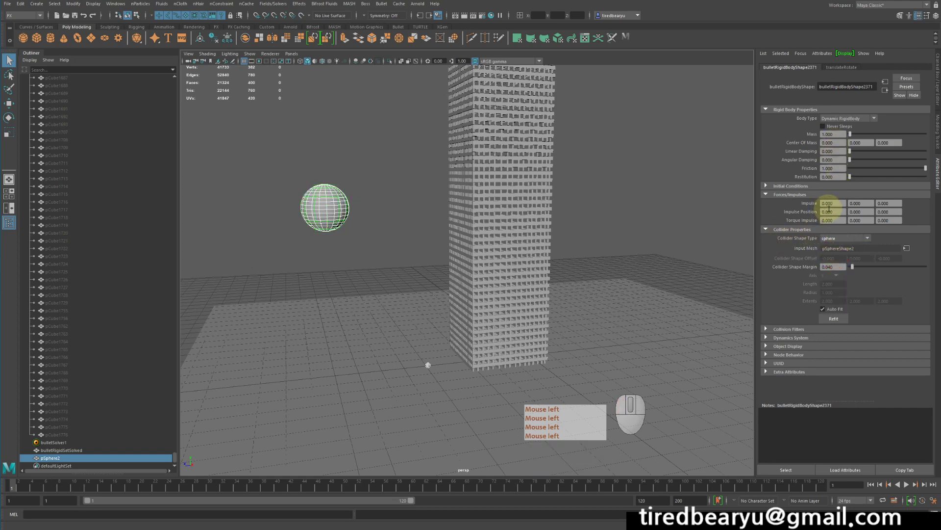
Set the sphere rigid body's Initial Velocity Z to -100
{"action": "key", "text": "ctrl+a"}
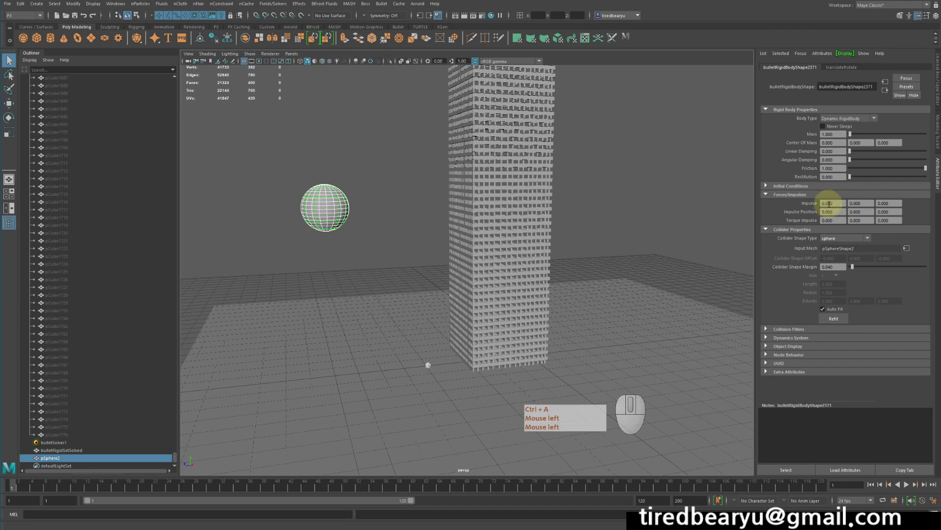
{"action": "left_click", "coordinate": [802, 187]}
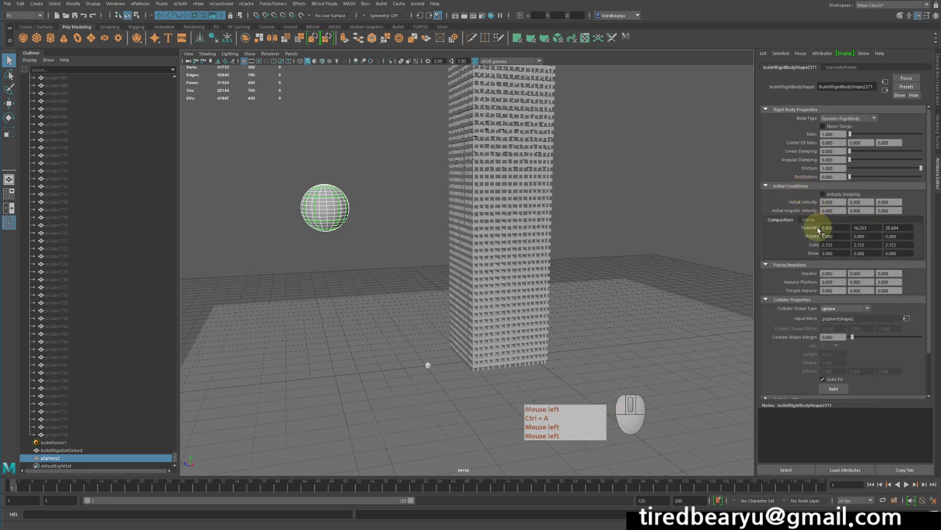
{"action": "left_click_drag", "start_coordinate": [374, 214], "coordinate": [373, 219], "text": "alt"}
{"action": "key", "text": "w"}
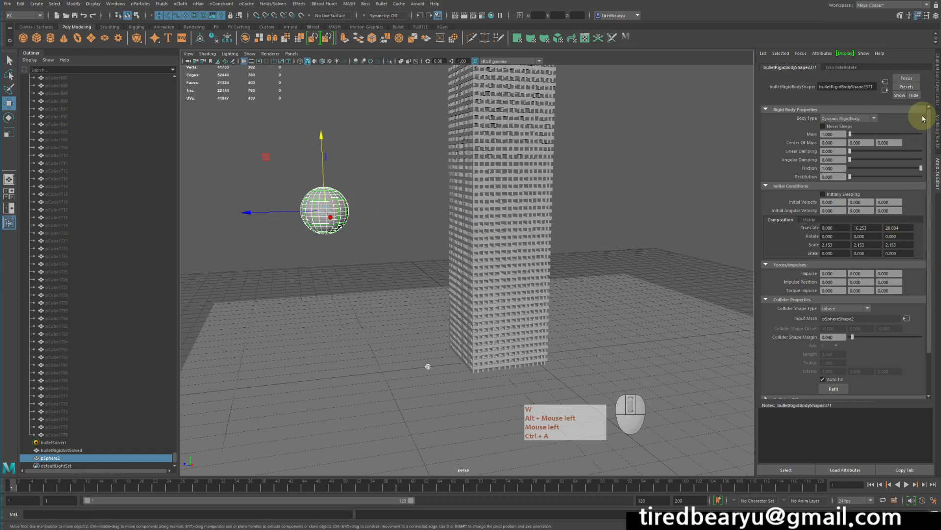
{"action": "left_click", "coordinate": [936, 73]}
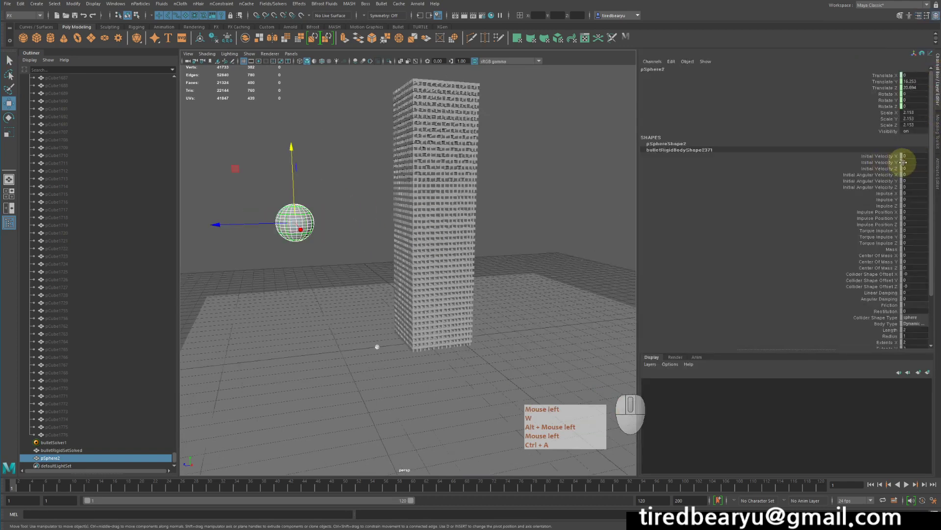
{"action": "left_click", "coordinate": [916, 167]}
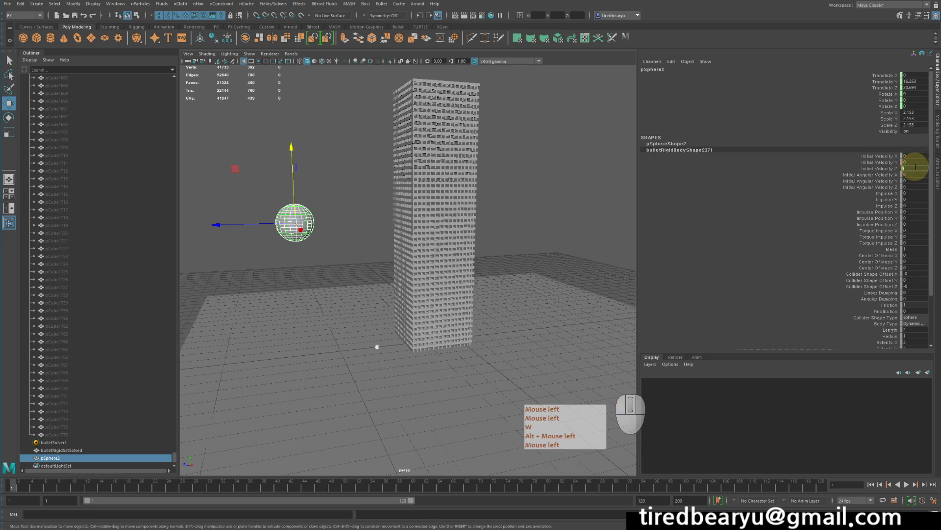
{"action": "type", "text": "-1"}
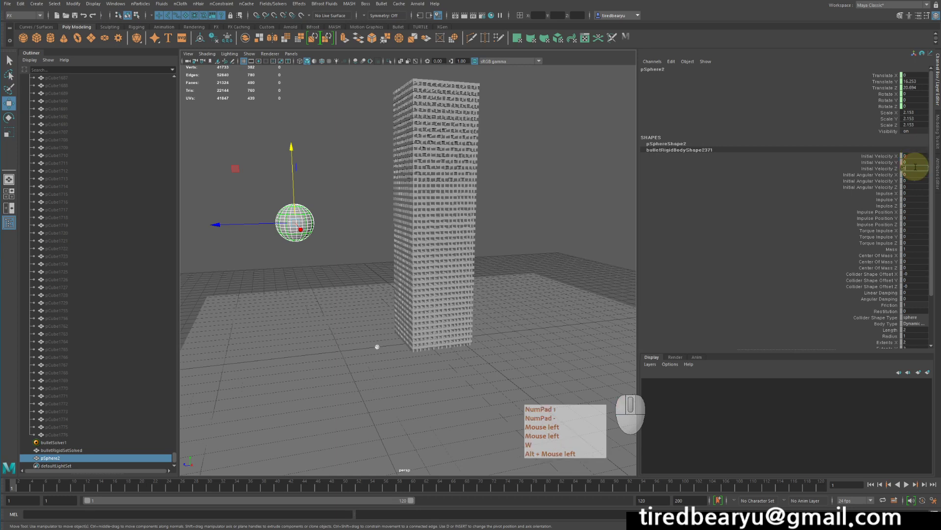
{"action": "type", "text": "00"}
{"action": "key", "text": "Return"}
Play the simulation from the first frame until the sphere strikes the tower, and stop playback
{"action": "left_click", "coordinate": [871, 485]}
{"action": "left_click", "coordinate": [889, 485]}
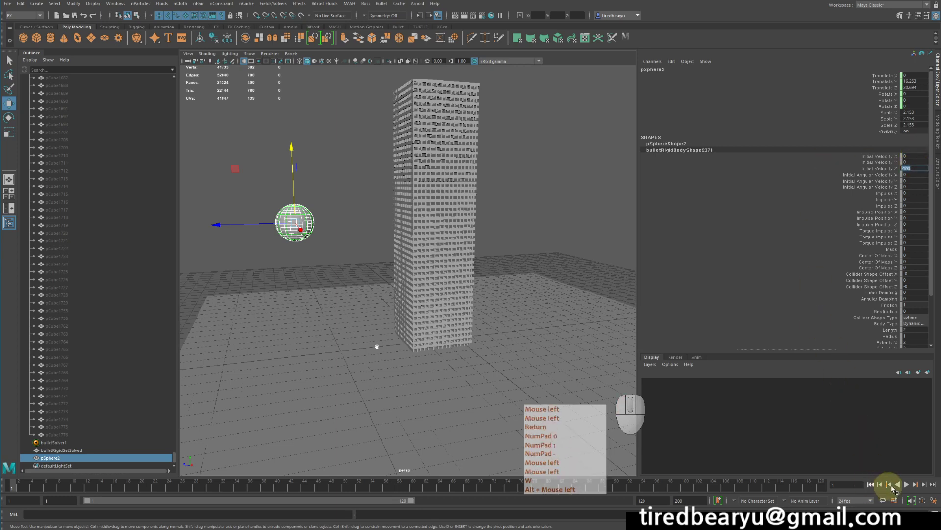
{"action": "left_click", "coordinate": [907, 484]}
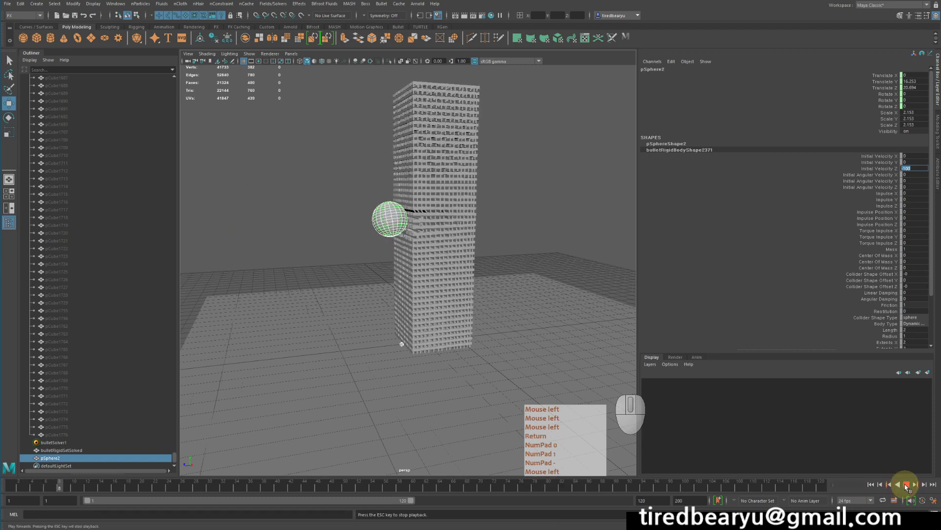
{"action": "left_click", "coordinate": [906, 484]}
Set the sphere rigid body's Mass to 50 and its Initial Velocity Z to -200
{"action": "left_click", "coordinate": [877, 255]}
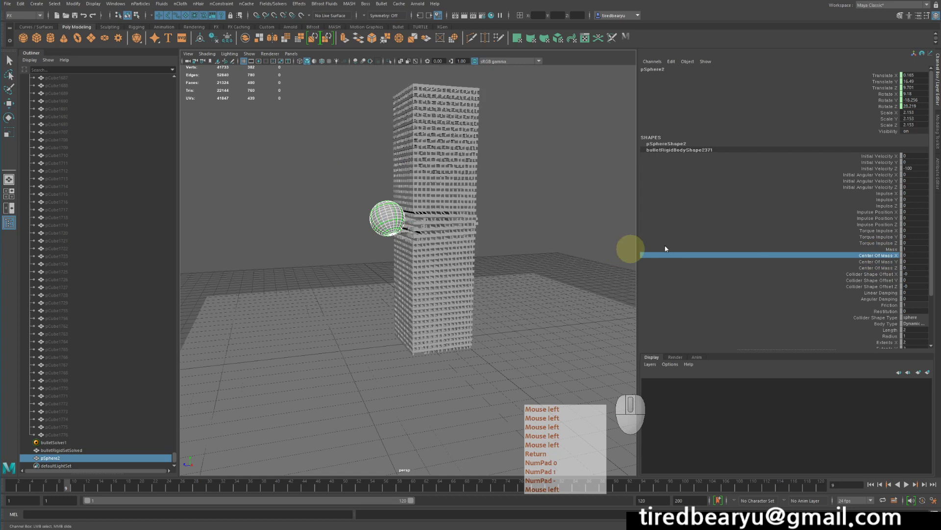
{"action": "left_click", "coordinate": [909, 248]}
{"action": "type", "text": "50"}
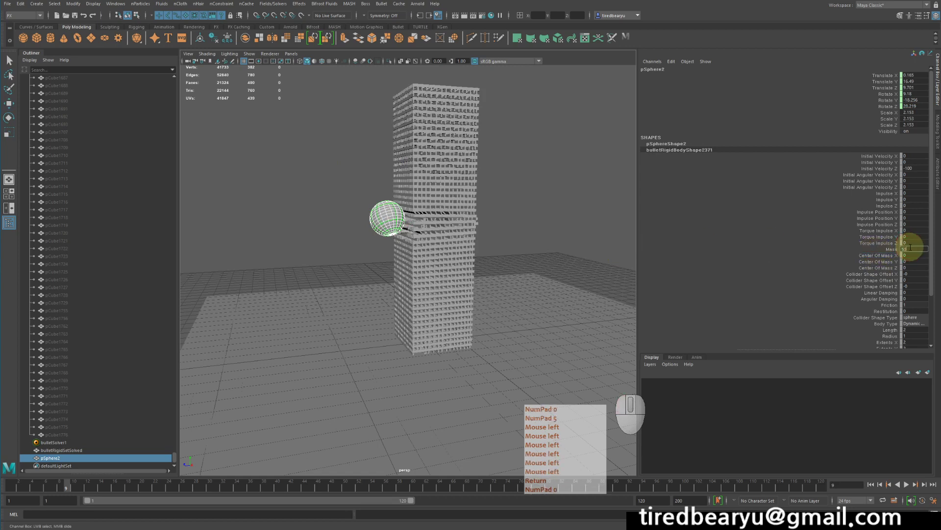
{"action": "left_click", "coordinate": [920, 169]}
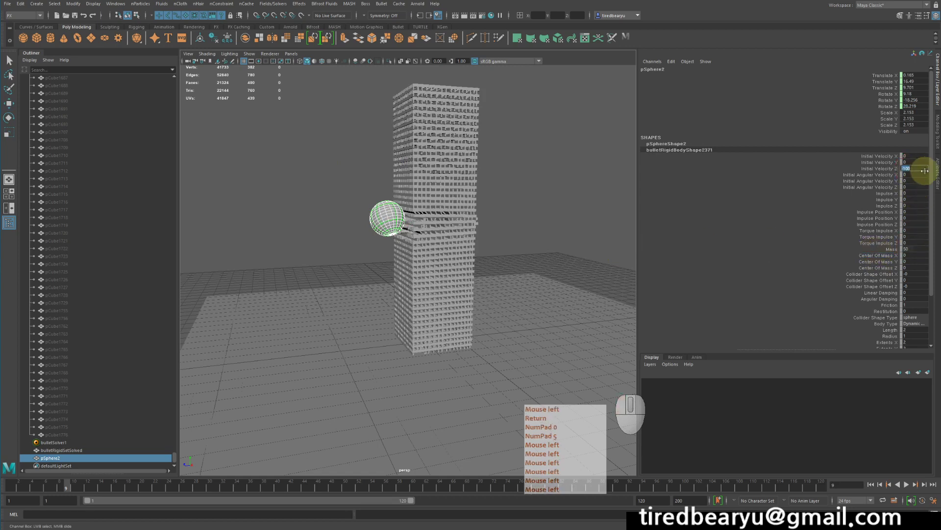
{"action": "type", "text": "-2"}
{"action": "key", "text": "Return"}
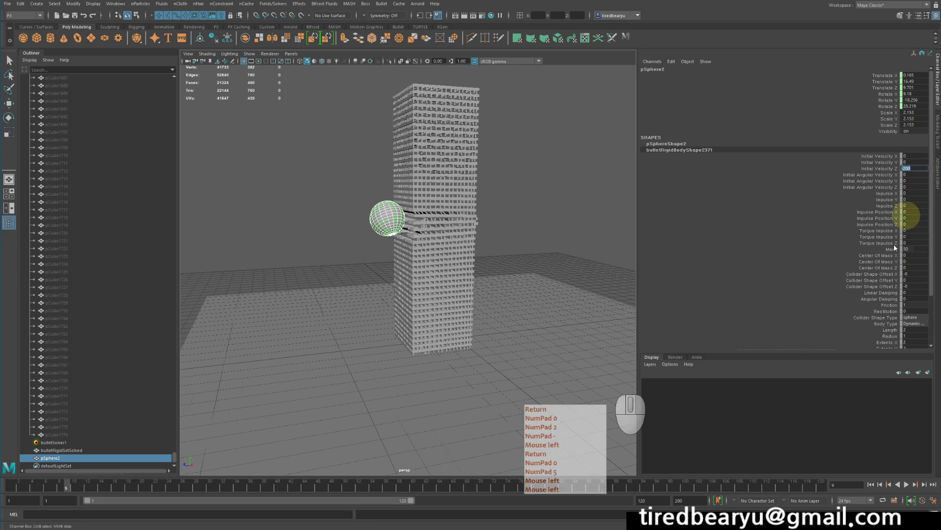
Replay the simulation from the start, stop once the sphere has passed through the tower, inspect the damage and rewind
{"action": "left_click", "coordinate": [871, 484]}
{"action": "left_click", "coordinate": [907, 486]}
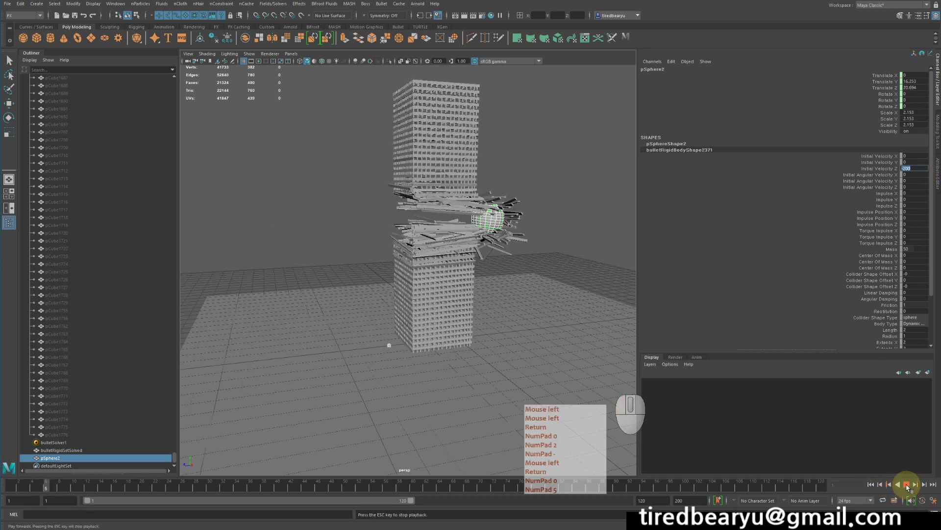
{"action": "left_click", "coordinate": [907, 485]}
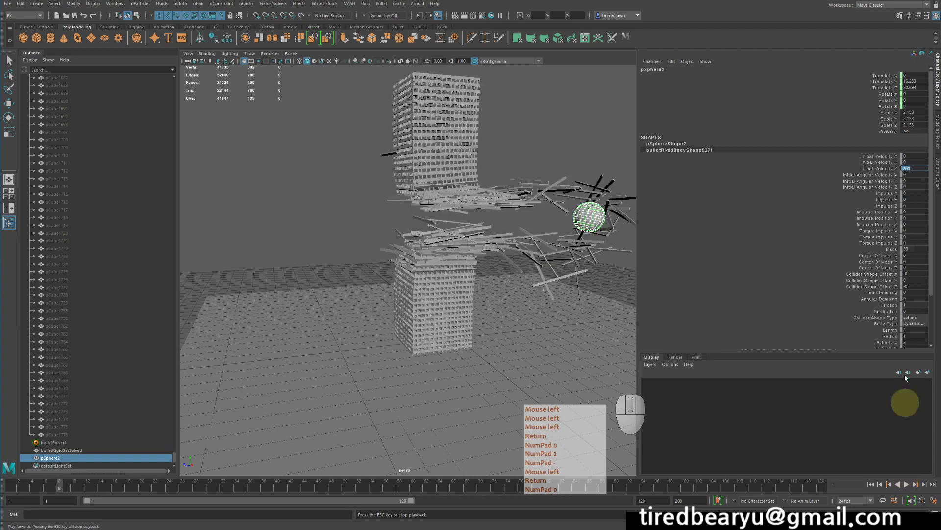
{"action": "left_click_drag", "start_coordinate": [479, 273], "coordinate": [540, 273], "text": "alt"}
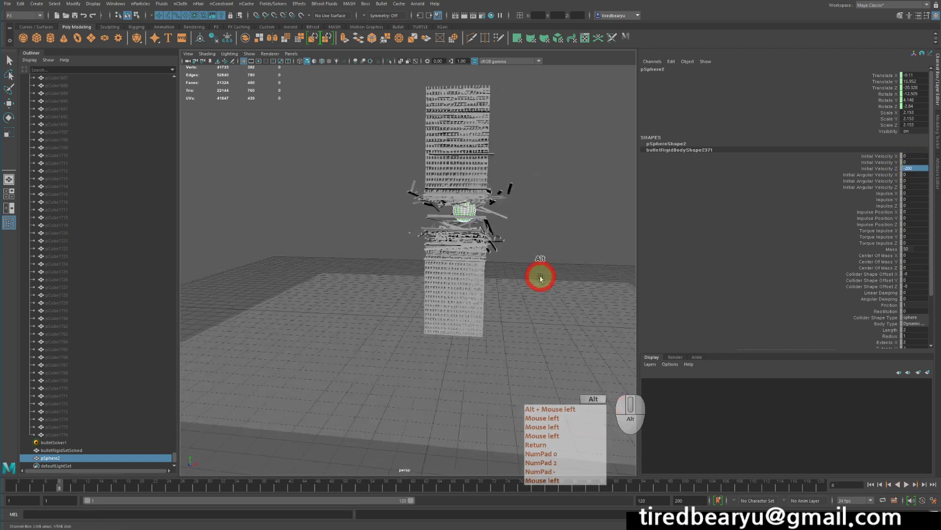
{"action": "left_click", "coordinate": [871, 484]}
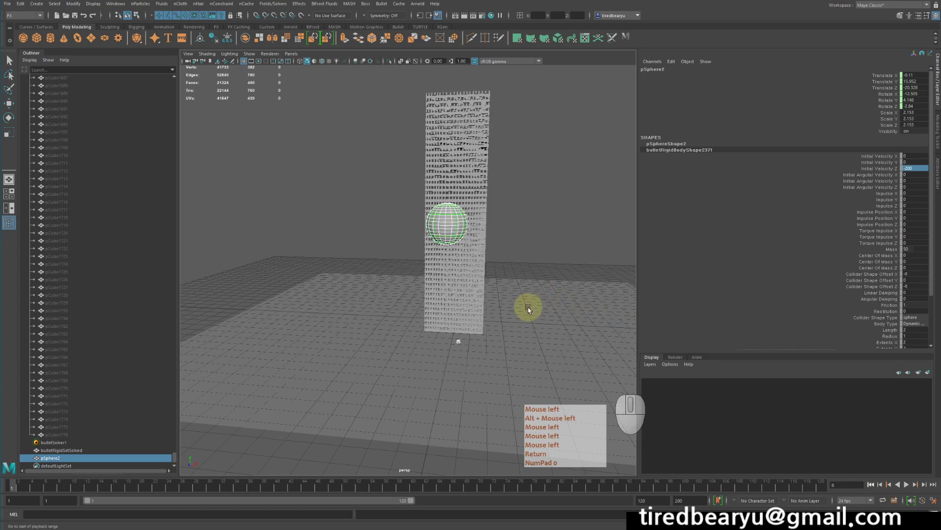
Move the sphere along X to about 2.79 so it strikes the tower off-centre, play the simulation and rewind
{"action": "key", "text": "w"}
{"action": "mouse_move", "coordinate": [520, 221]}
{"action": "left_mouse_down"}
{"action": "mouse_move", "coordinate": [546, 221]}
{"action": "mouse_move", "coordinate": [546, 236]}
{"action": "mouse_move", "coordinate": [527, 234]}
{"action": "left_mouse_up"}
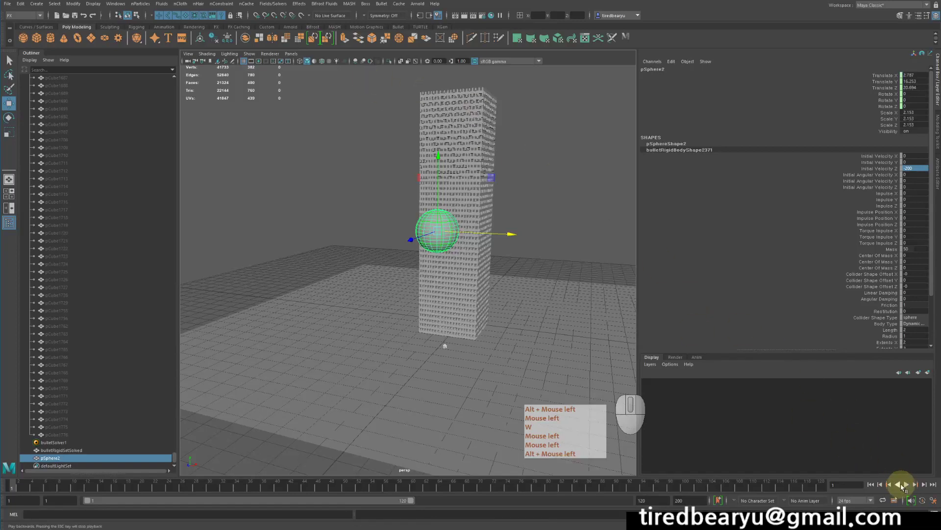
{"action": "left_click", "coordinate": [907, 484]}
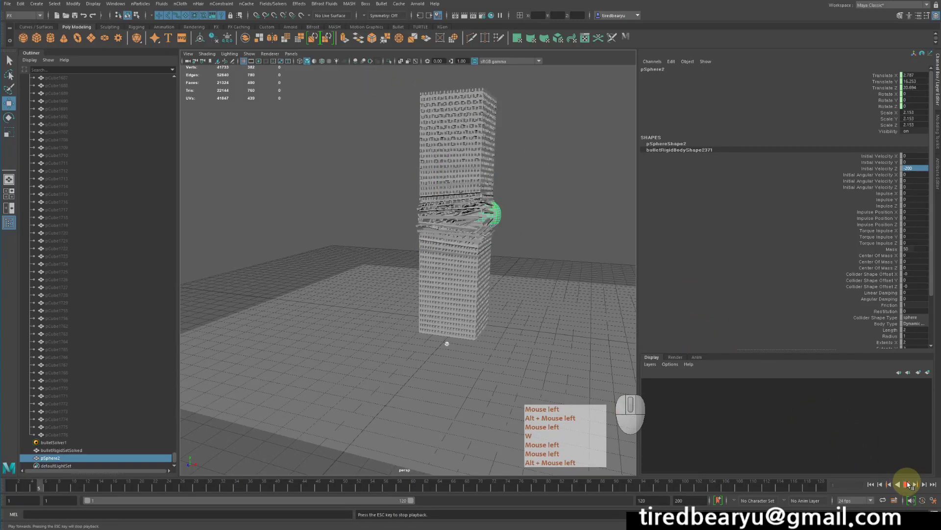
{"action": "left_click", "coordinate": [871, 484]}
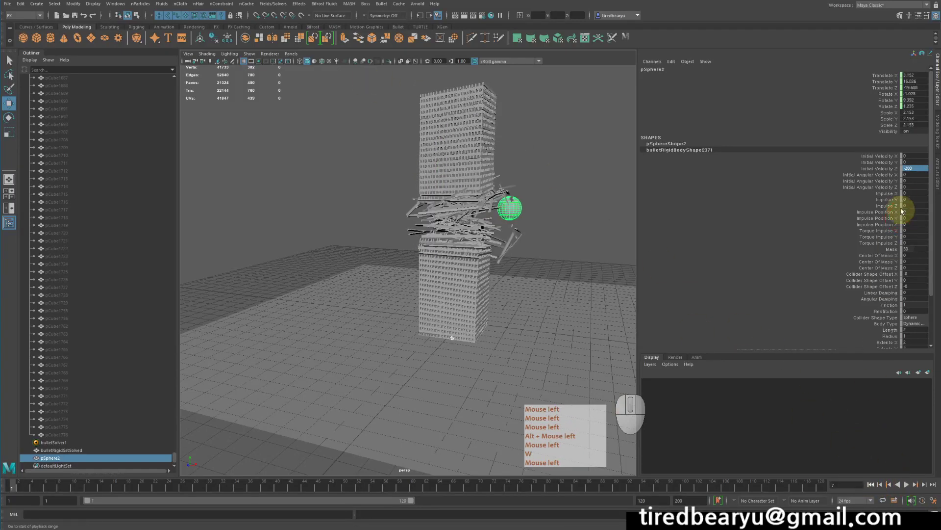
Set the sphere's Initial Velocity Z to -100 and play the simulation closer up until the tower breaks apart, and stop
{"action": "left_click", "coordinate": [913, 168]}
{"action": "type", "text": "-100"}
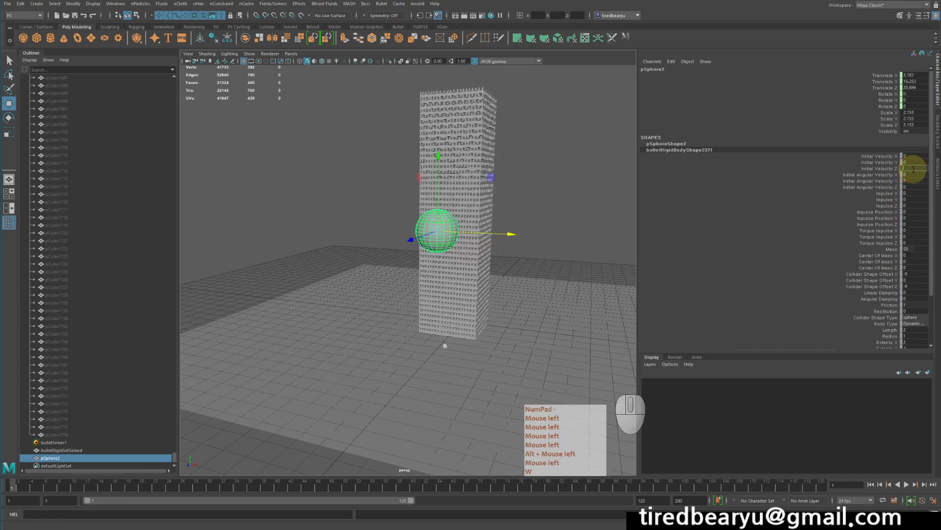
{"action": "key", "text": "Return"}
{"action": "left_click_drag", "start_coordinate": [495, 294], "coordinate": [478, 303], "text": "alt"}
{"action": "right_click_drag", "start_coordinate": [478, 303], "coordinate": [510, 302], "text": "alt"}
{"action": "left_click", "coordinate": [907, 485]}
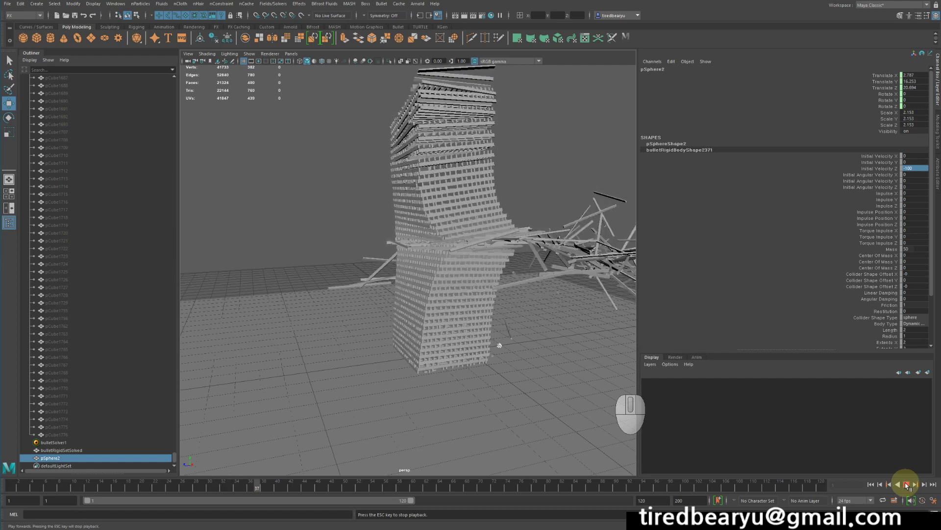
{"action": "left_click", "coordinate": [907, 485]}
Select bulletSolver1 and show the attributes of its bulletRigidSetInitialState node
{"action": "left_click", "coordinate": [436, 413]}
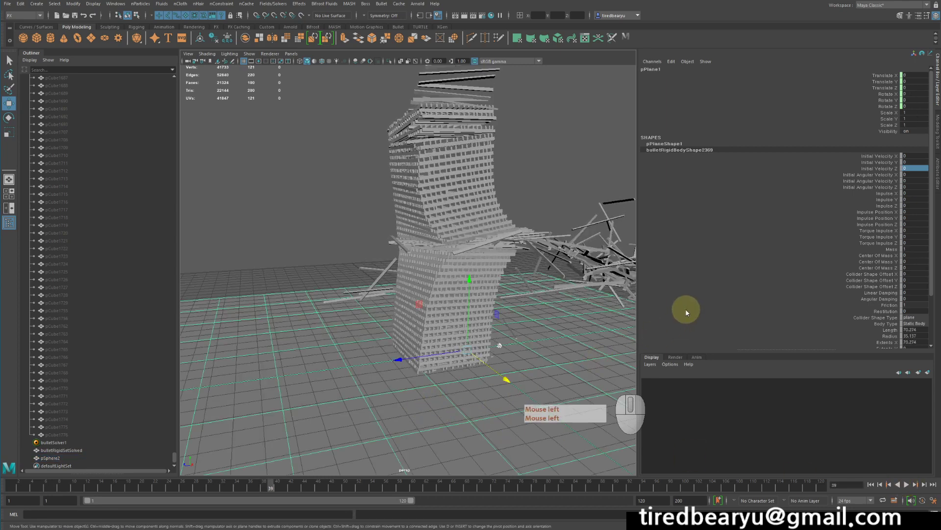
{"action": "left_click_drag", "start_coordinate": [467, 310], "coordinate": [479, 318], "text": "alt"}
{"action": "right_click_drag", "start_coordinate": [479, 318], "coordinate": [449, 274], "text": "alt"}
{"action": "left_click", "coordinate": [447, 167]}
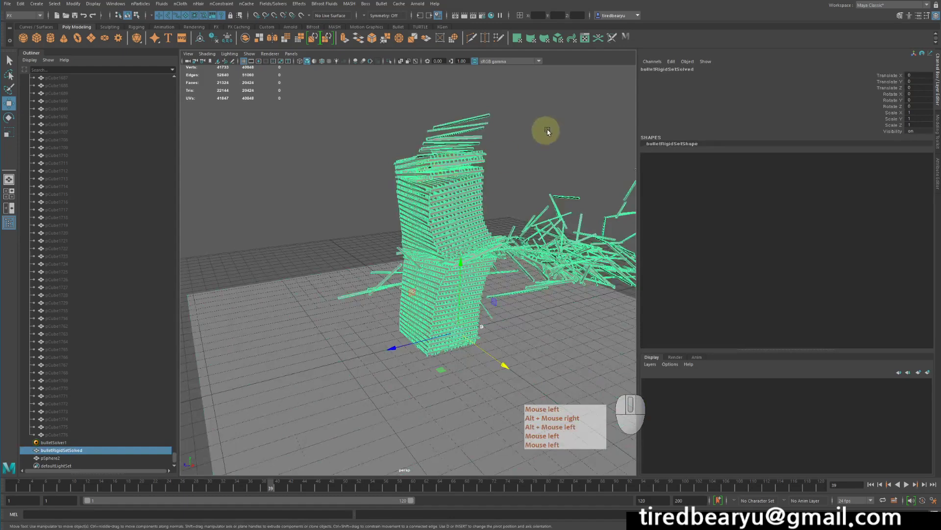
{"action": "left_click", "coordinate": [66, 442]}
{"action": "left_click", "coordinate": [701, 153]}
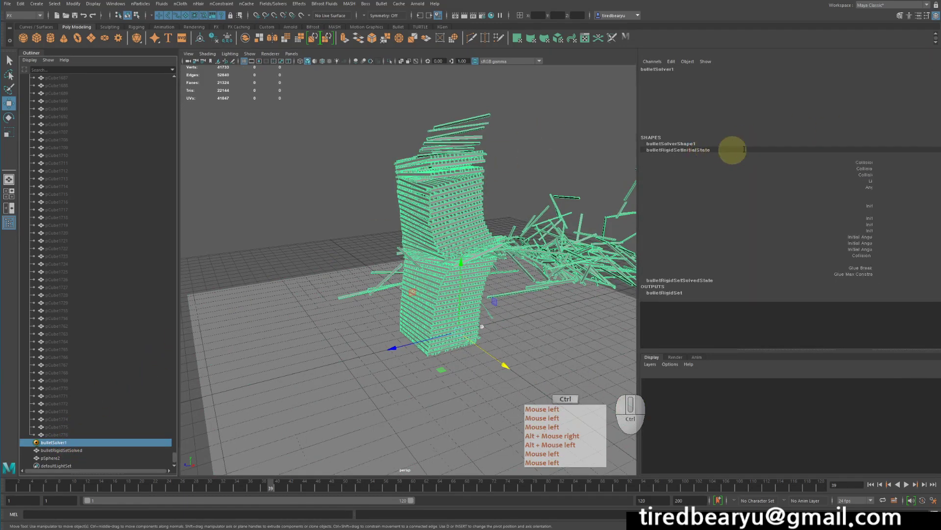
{"action": "key", "text": "ctrl+a"}
{"action": "left_click", "coordinate": [866, 68]}
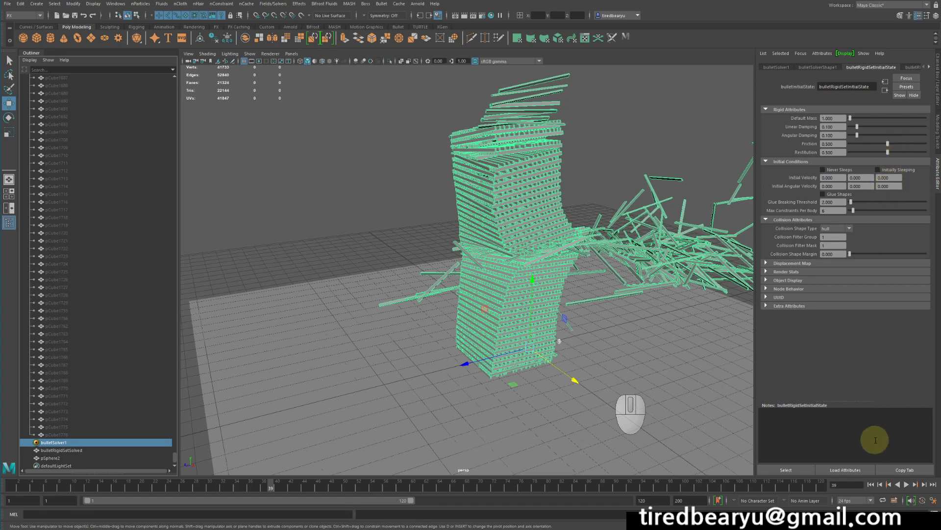
Rewind to the first frame, extend the playback range to frame 200, and play the simulation with the solver deselected
{"action": "left_click", "coordinate": [871, 485]}
{"action": "left_click_drag", "start_coordinate": [641, 358], "coordinate": [662, 354], "text": "alt"}
{"action": "double_click", "coordinate": [374, 501]}
{"action": "middle_click_drag", "start_coordinate": [631, 301], "coordinate": [613, 328], "text": "alt"}
{"action": "right_click_drag", "start_coordinate": [613, 328], "coordinate": [609, 336], "text": "alt"}
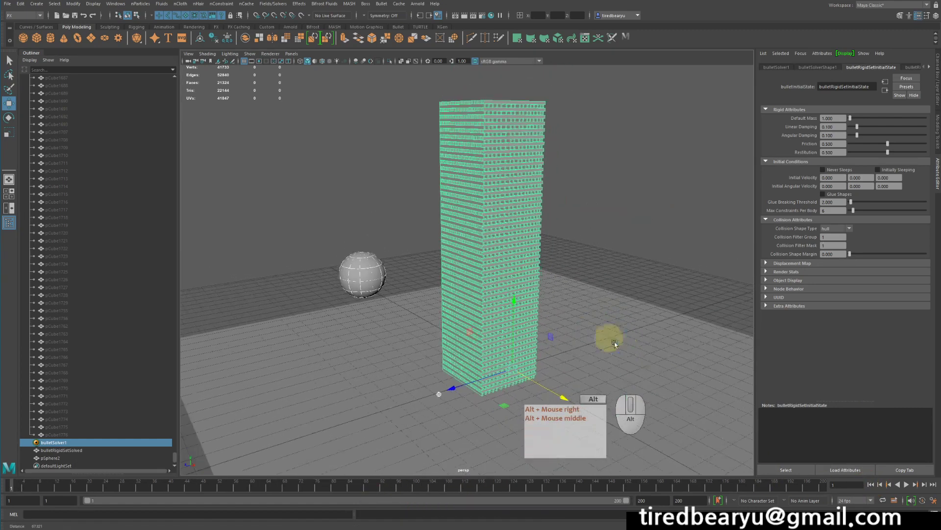
{"action": "left_click", "coordinate": [906, 486]}
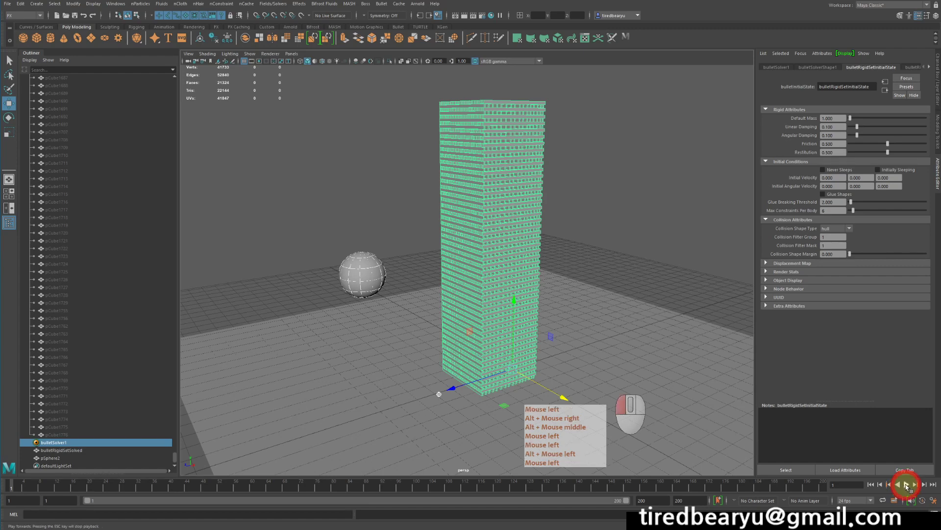
{"action": "left_click", "coordinate": [676, 215]}
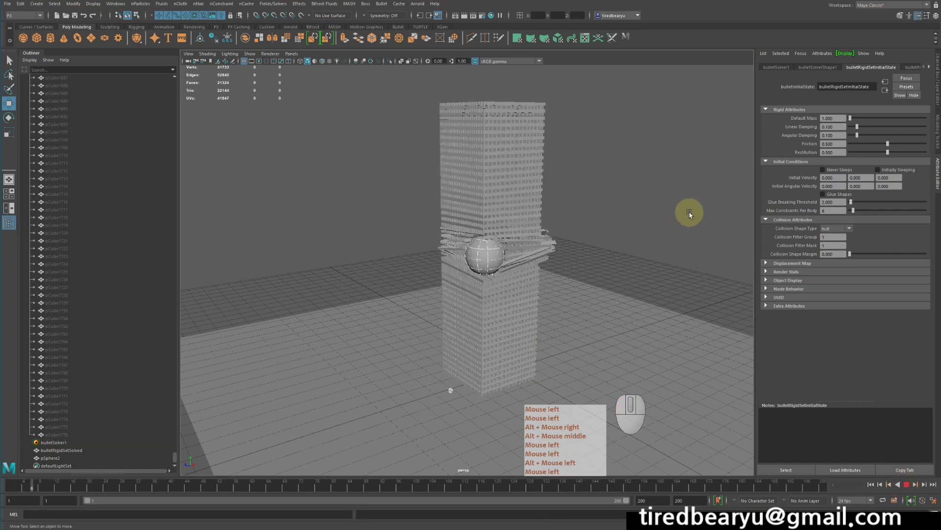